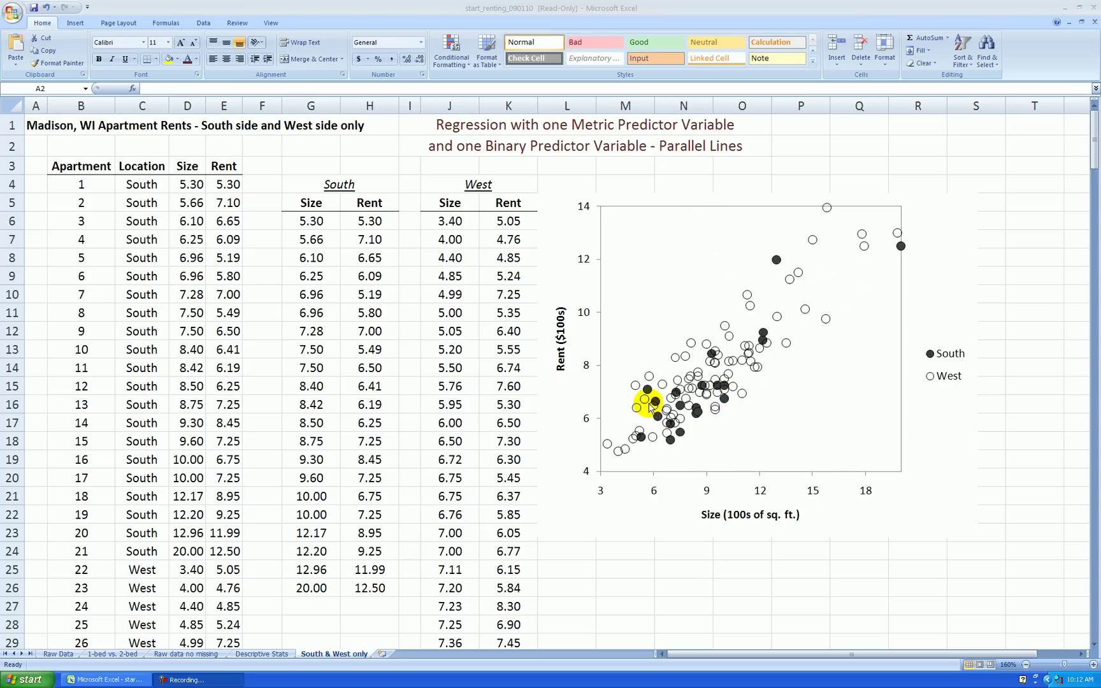
Insert a blank column E before Rent and give it the heading 'West'.
left_click(40, 145)
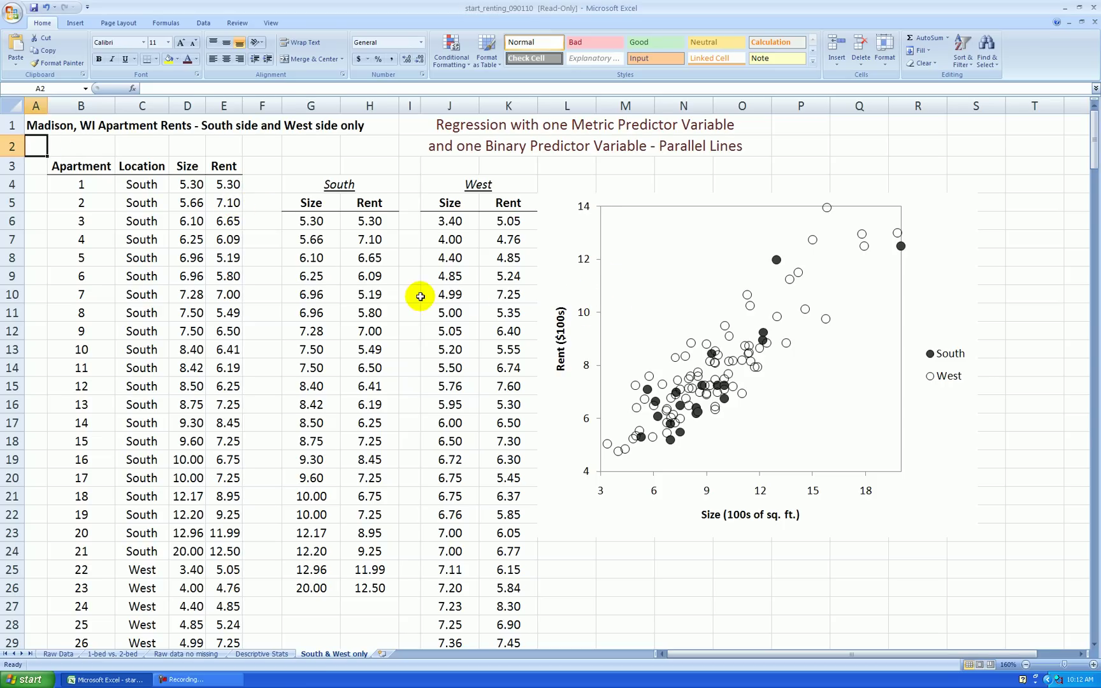
left_click_drag(155, 166, 153, 313)
left_click(294, 151)
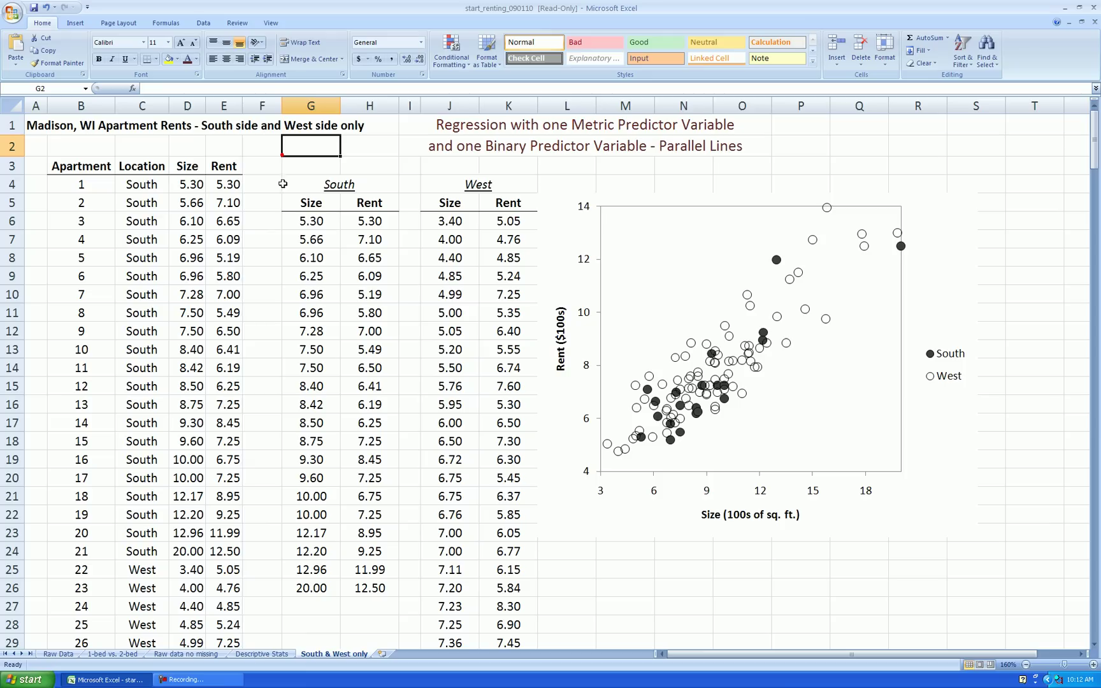
right_click(224, 105)
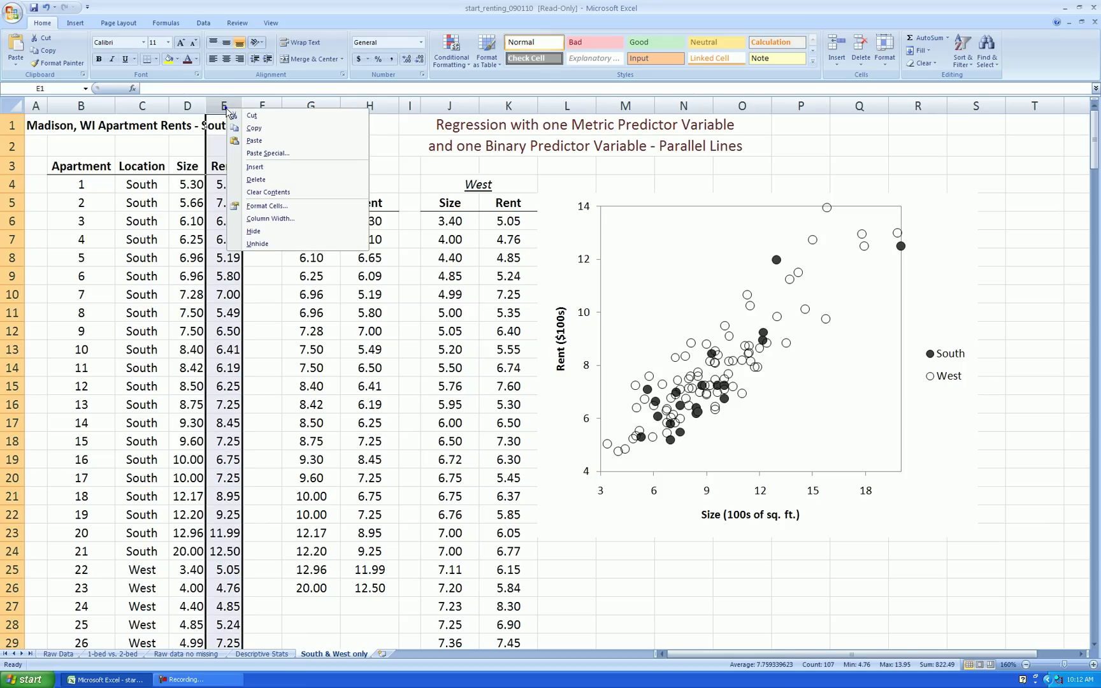
left_click(268, 164)
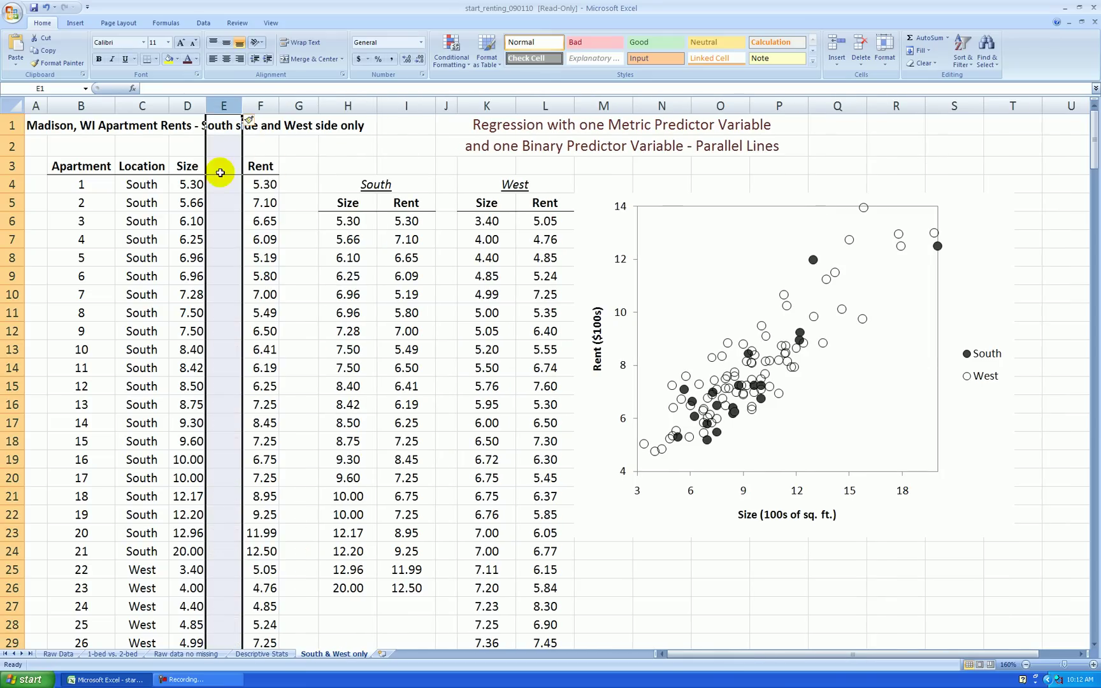
left_click(221, 168)
type("We")
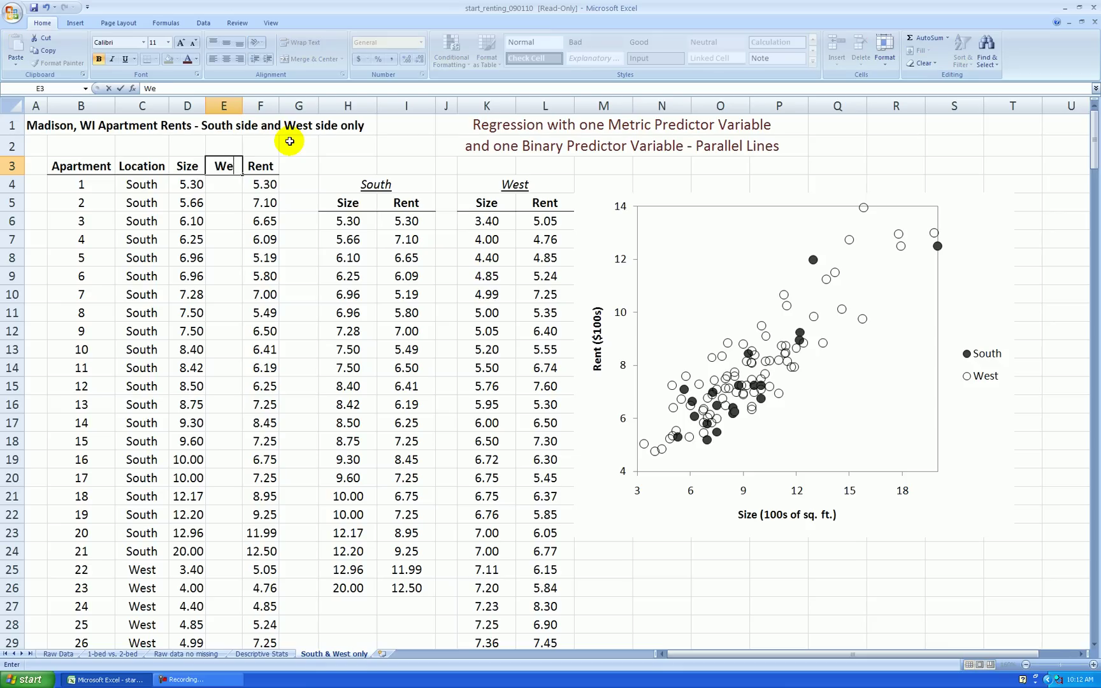
type("st")
key("Return")
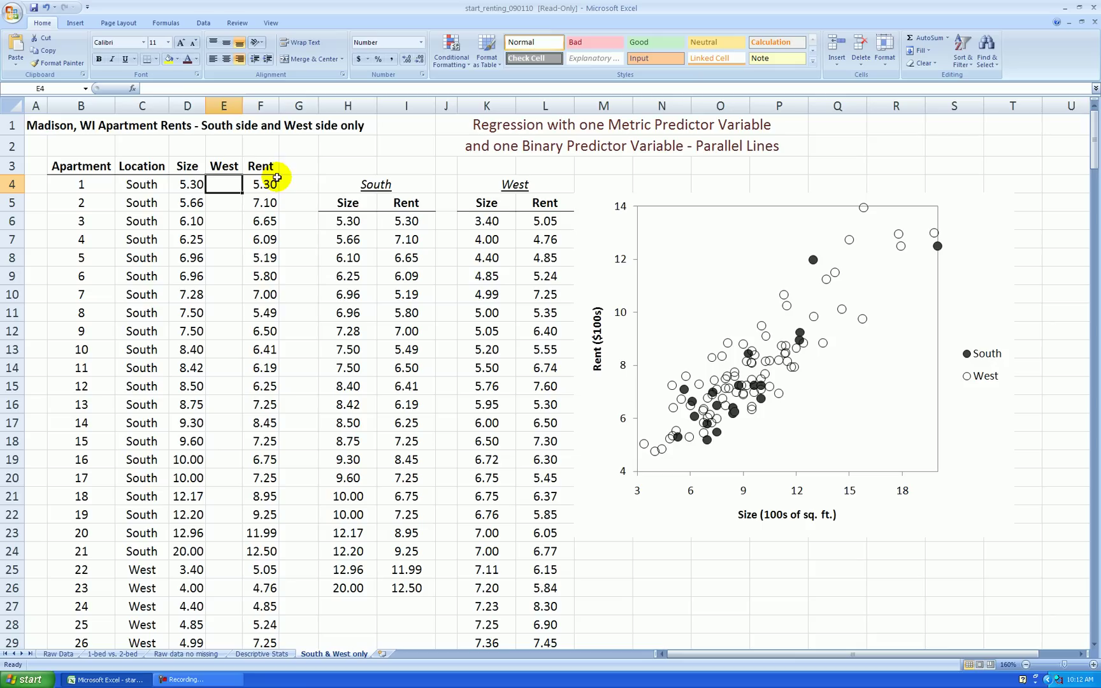
Enter 0 in E4:E5 and fill it down the column for the South apartments.
type("0")
key("Return")
type("0")
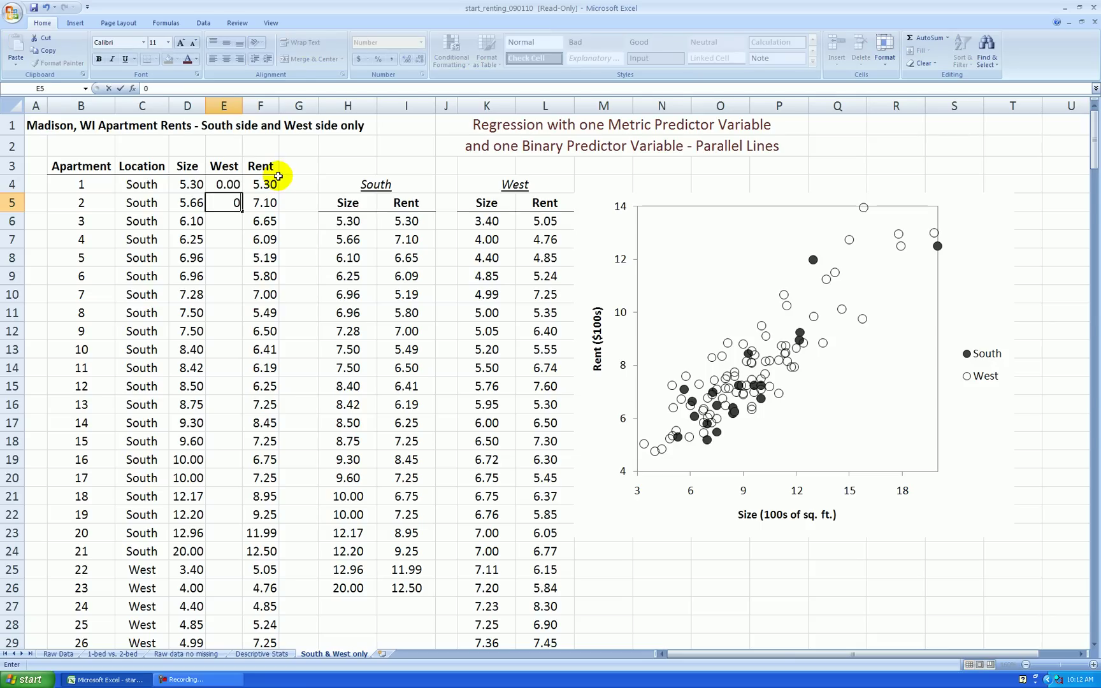
key("Return")
left_click_drag(231, 185, 229, 203)
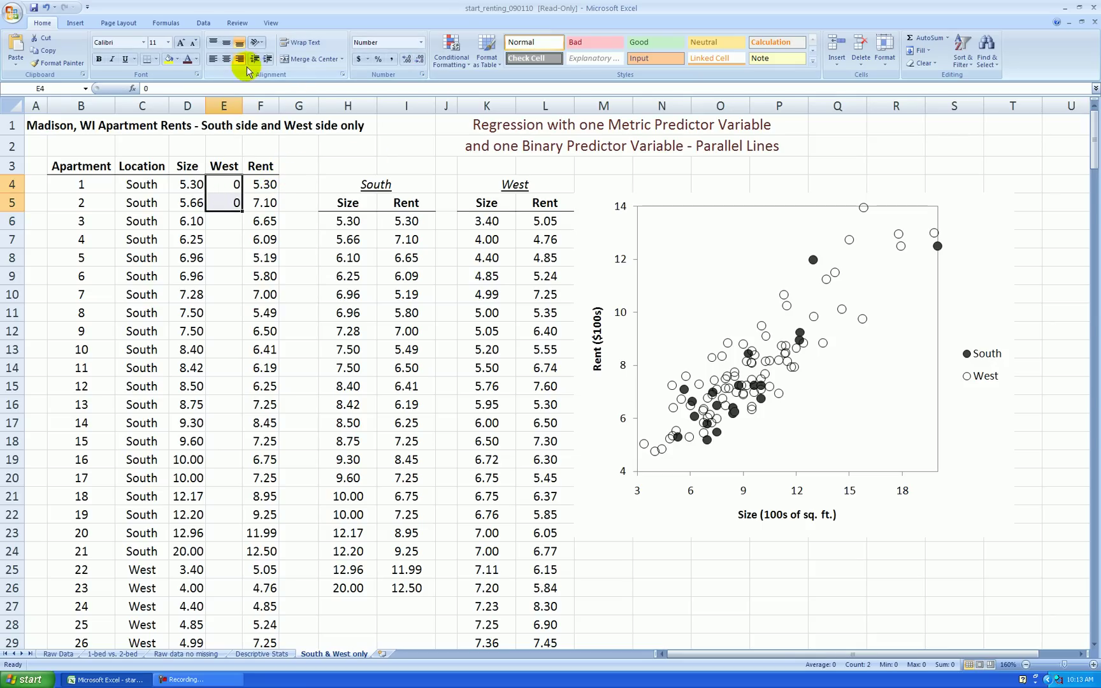
left_click_drag(245, 213, 245, 212)
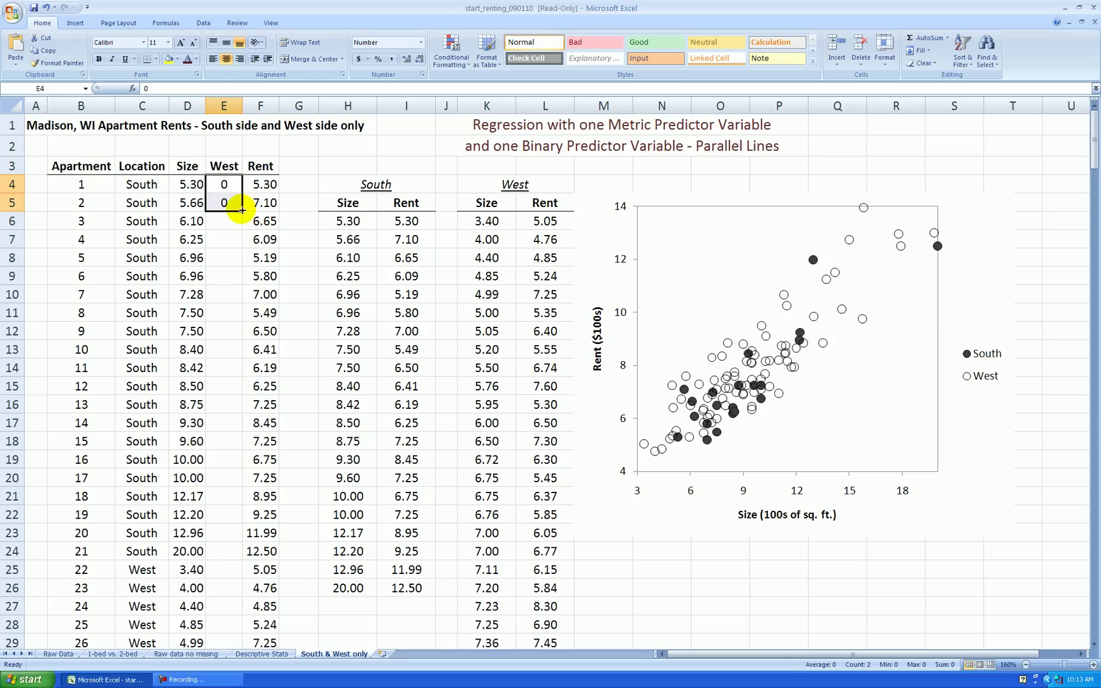
double_click(242, 210)
Enter 1 from E25 and fill it down the West apartment rows, then verify the codes.
scroll(236, 236, "down", 2)
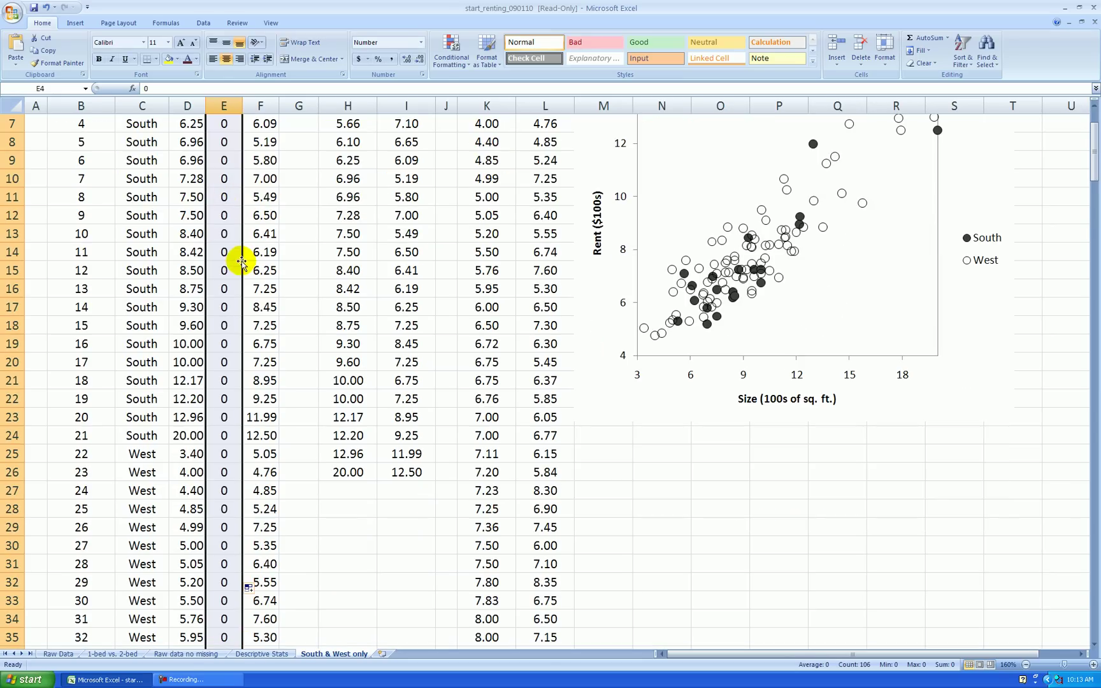
left_click(229, 455)
scroll(348, 261, "down", 3)
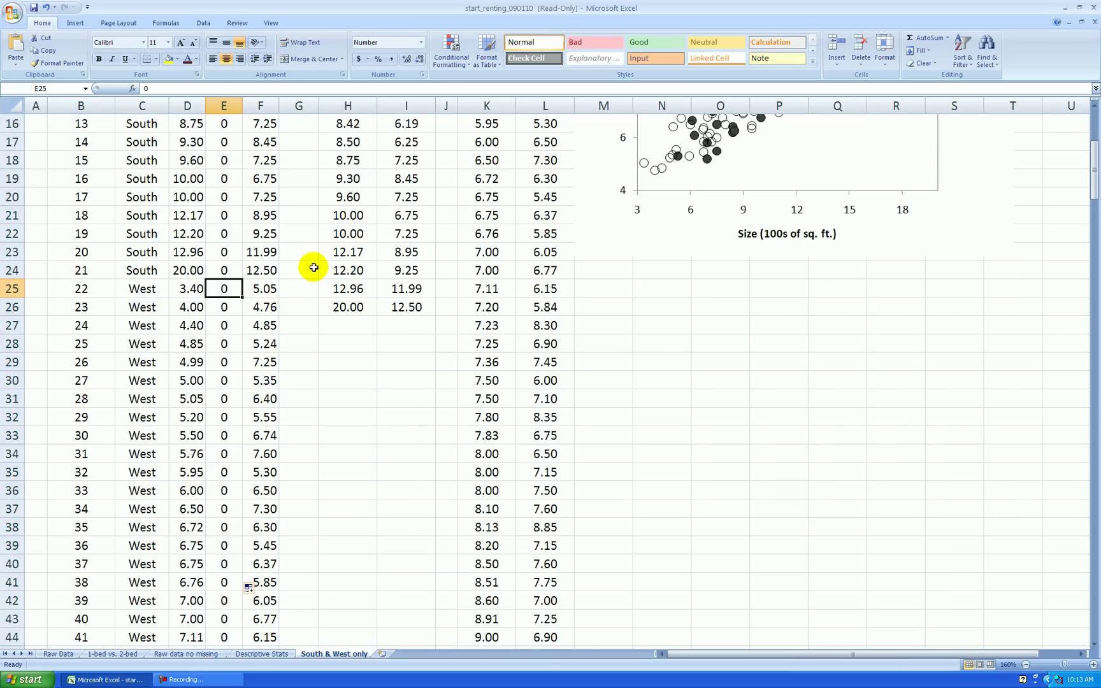
type("1")
key("Return")
type("1")
key("Return")
left_click_drag(231, 290, 233, 311)
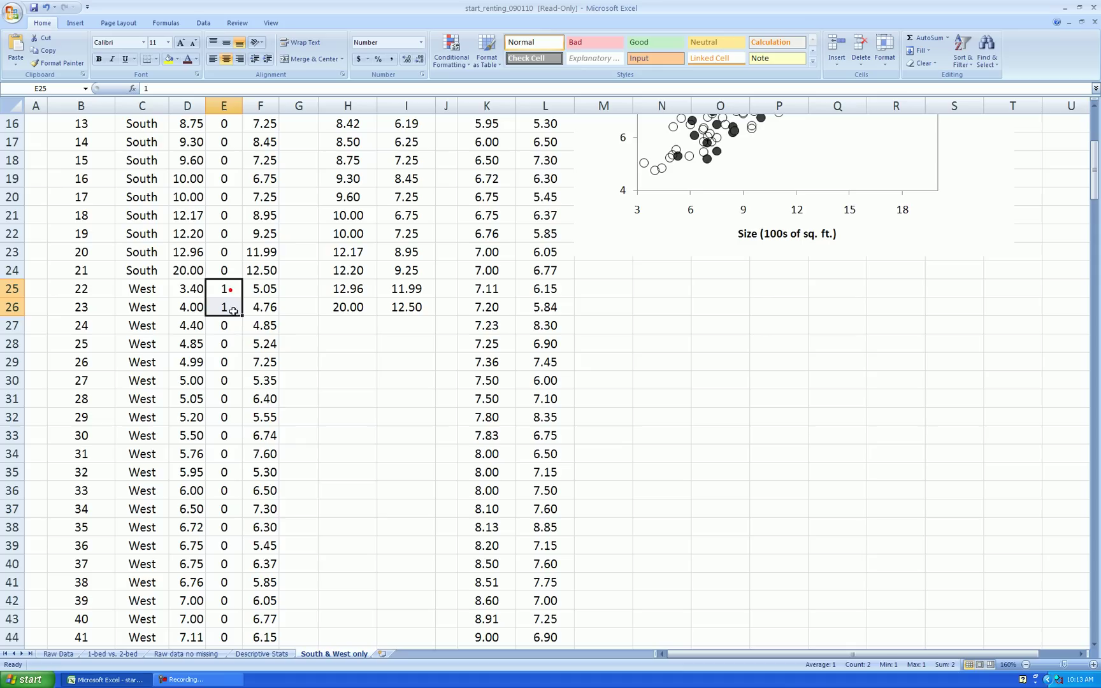
double_click(243, 315)
left_click(333, 310)
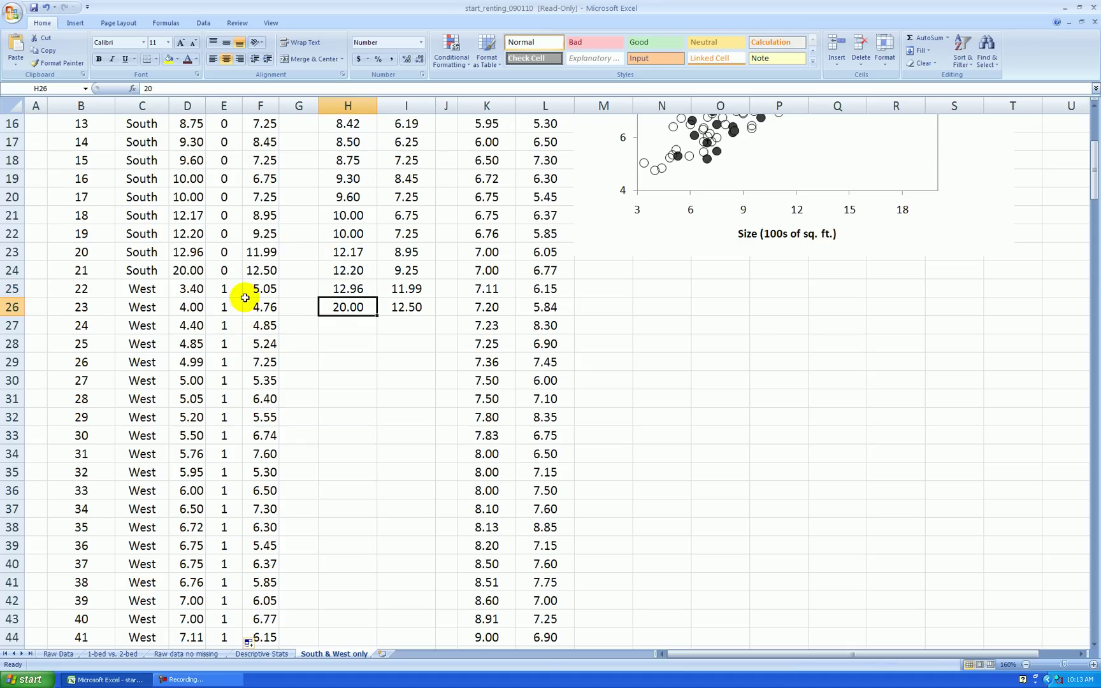
scroll(245, 298, "up", 5)
left_click(231, 167)
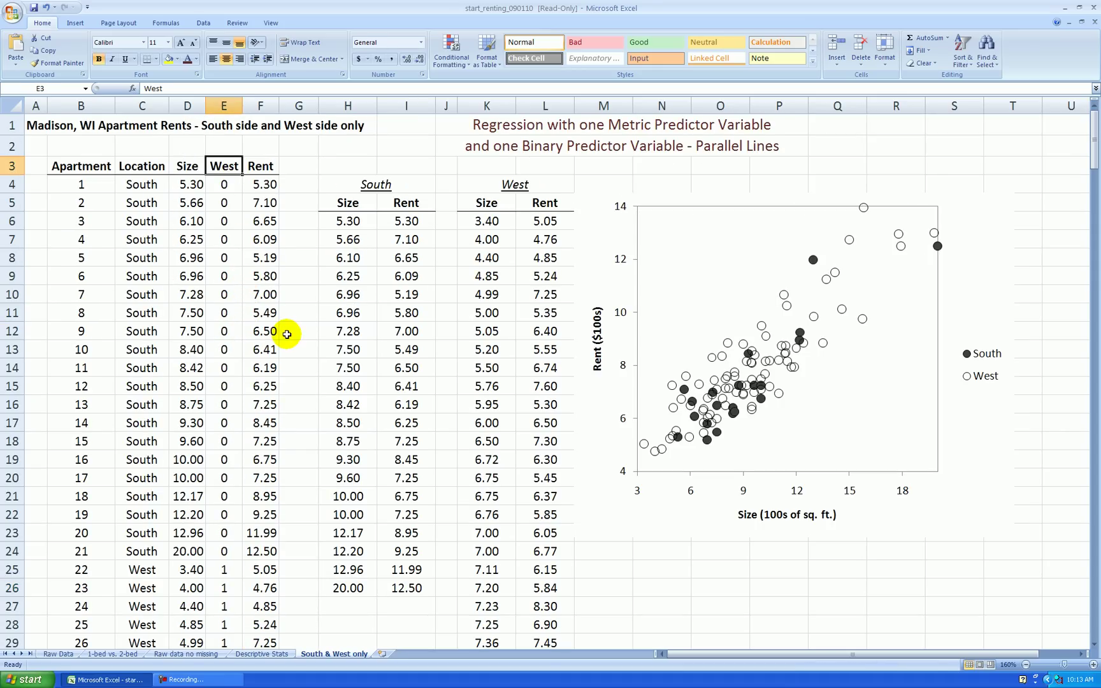
left_click(233, 566)
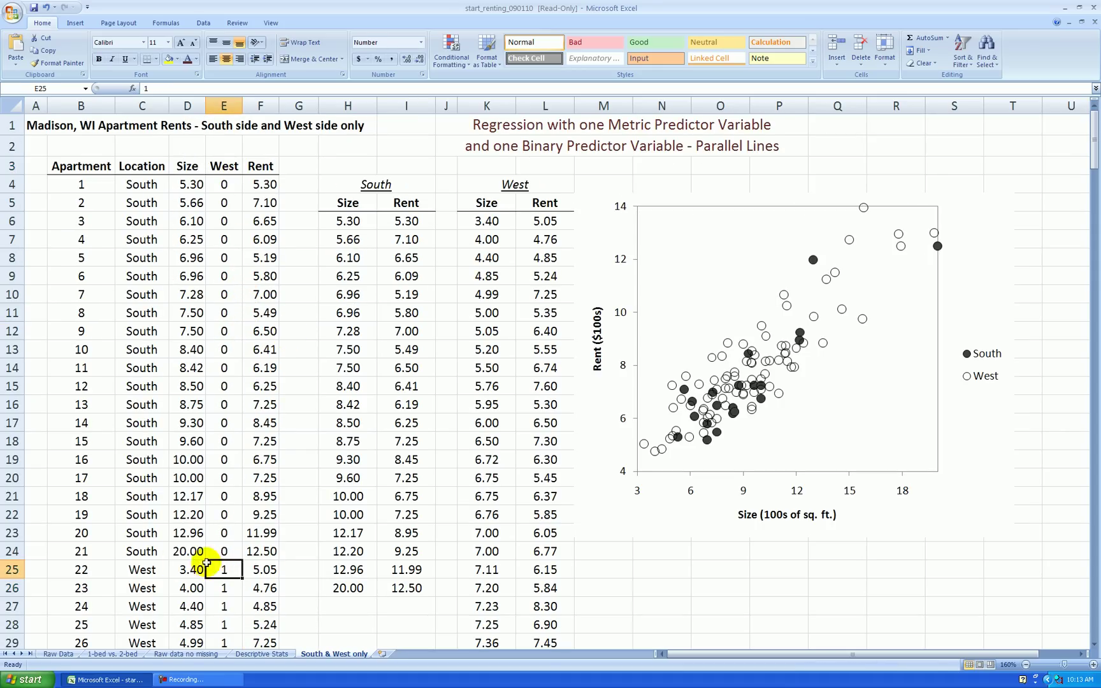
left_click(232, 189)
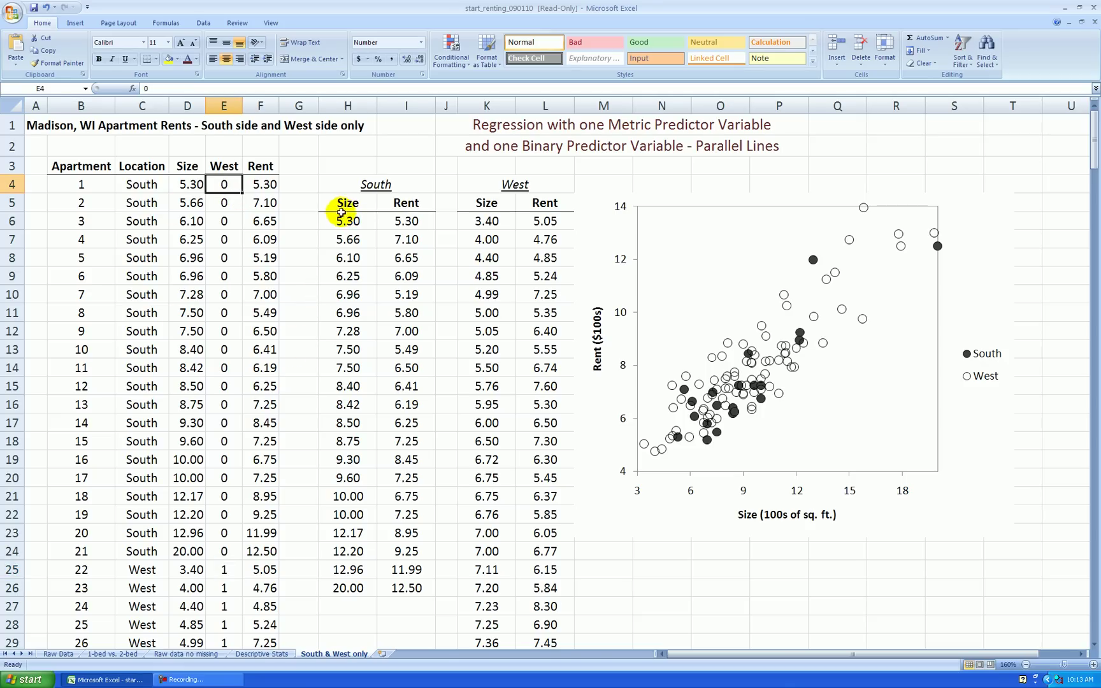
Open the Regression tool from Data Analysis.
left_click(204, 24)
left_click(709, 37)
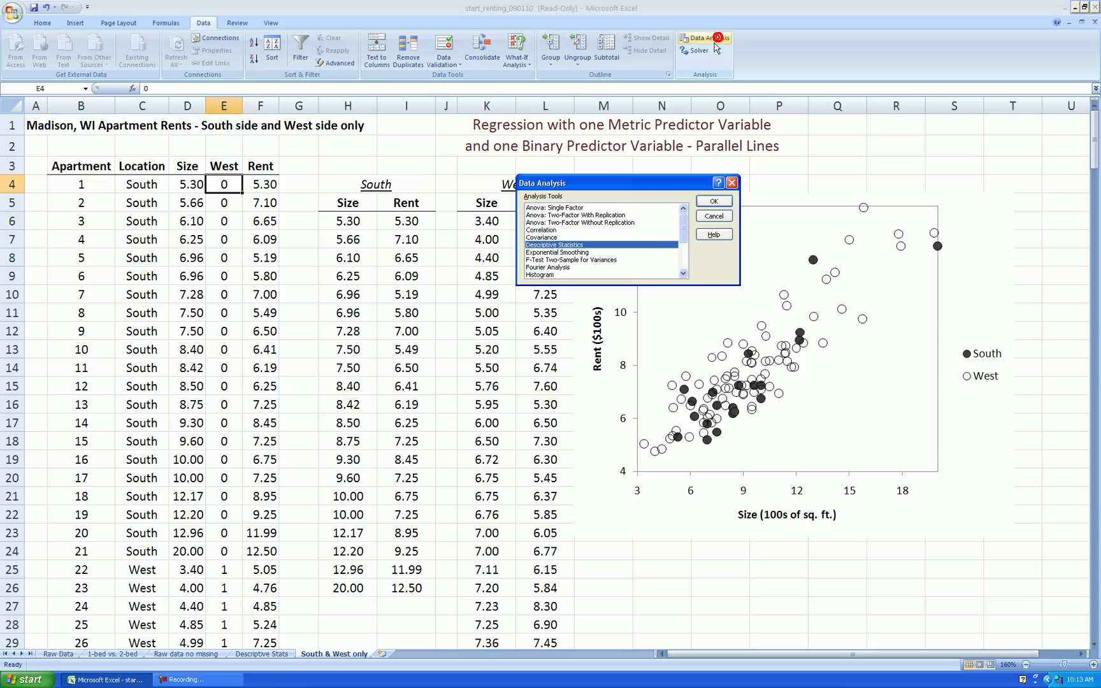
left_click(681, 262)
left_click(548, 238)
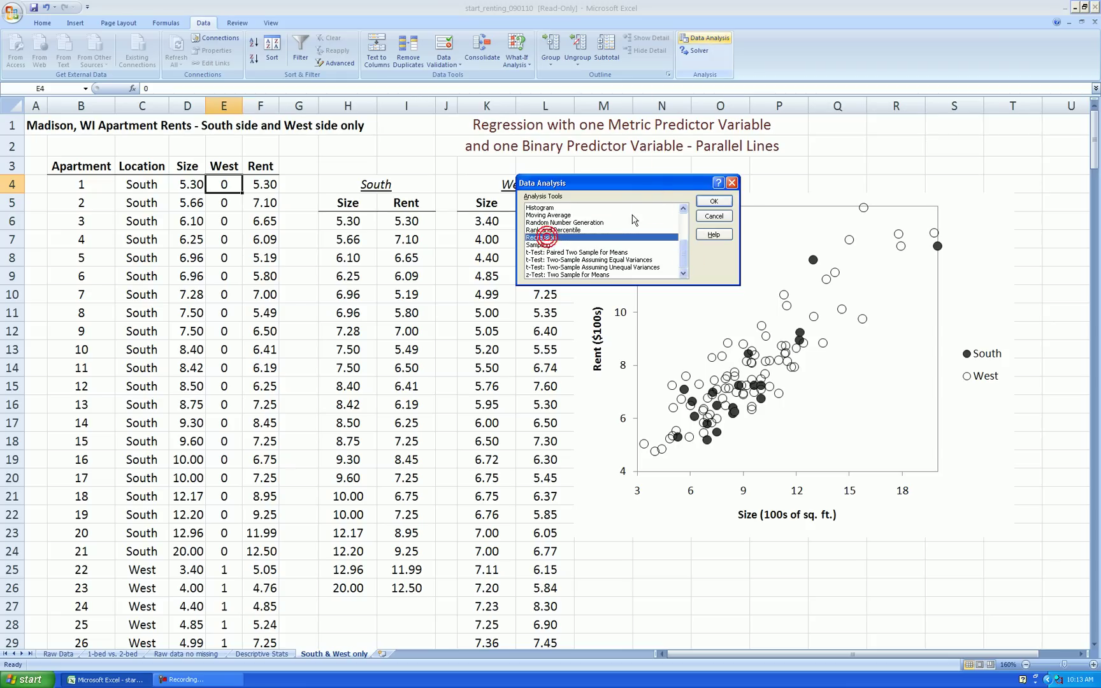
left_click(716, 201)
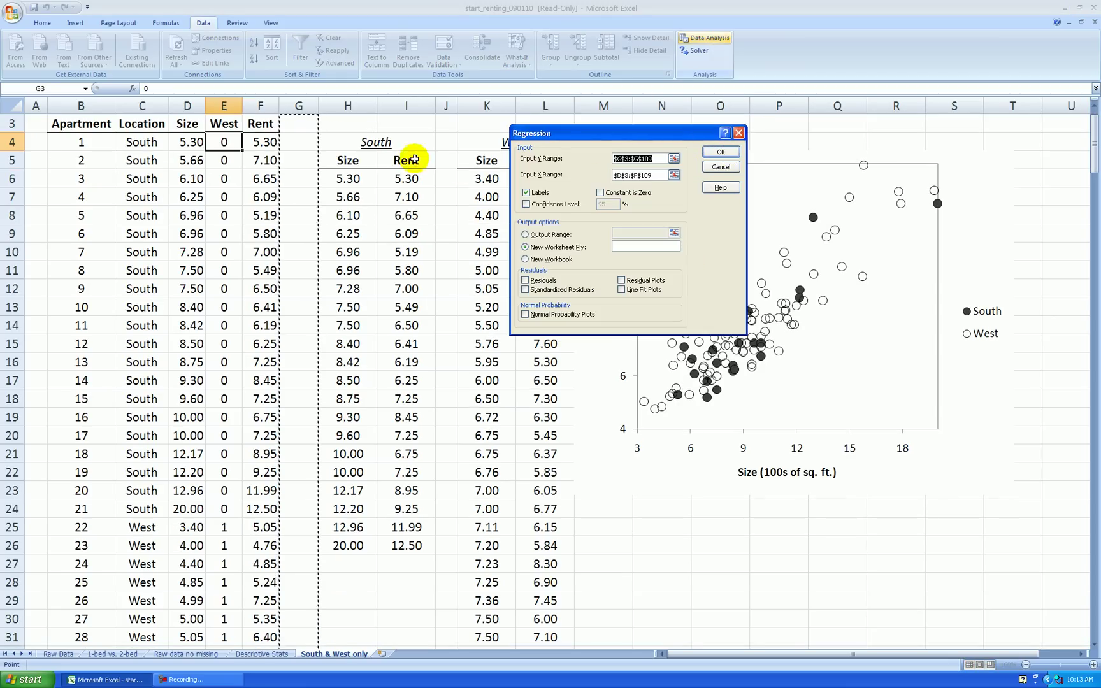
Set the Y range to Rent F3:F109 and the X range to Size and West D3:E109.
left_click_drag(263, 123, 265, 178)
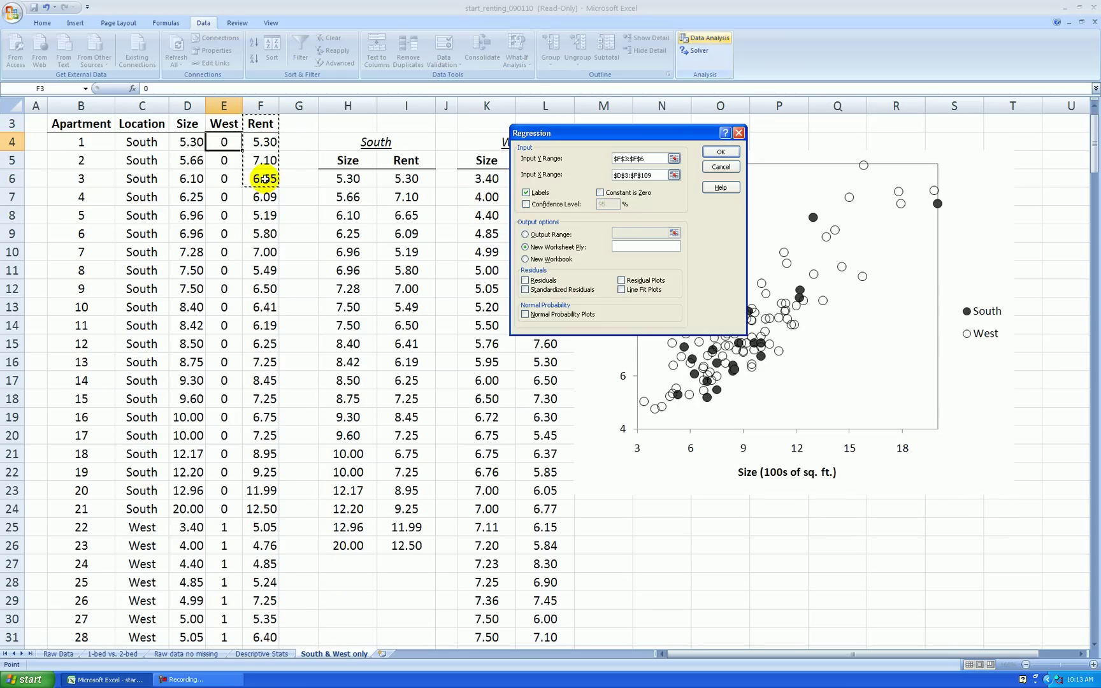
key("ctrl+shift+Down")
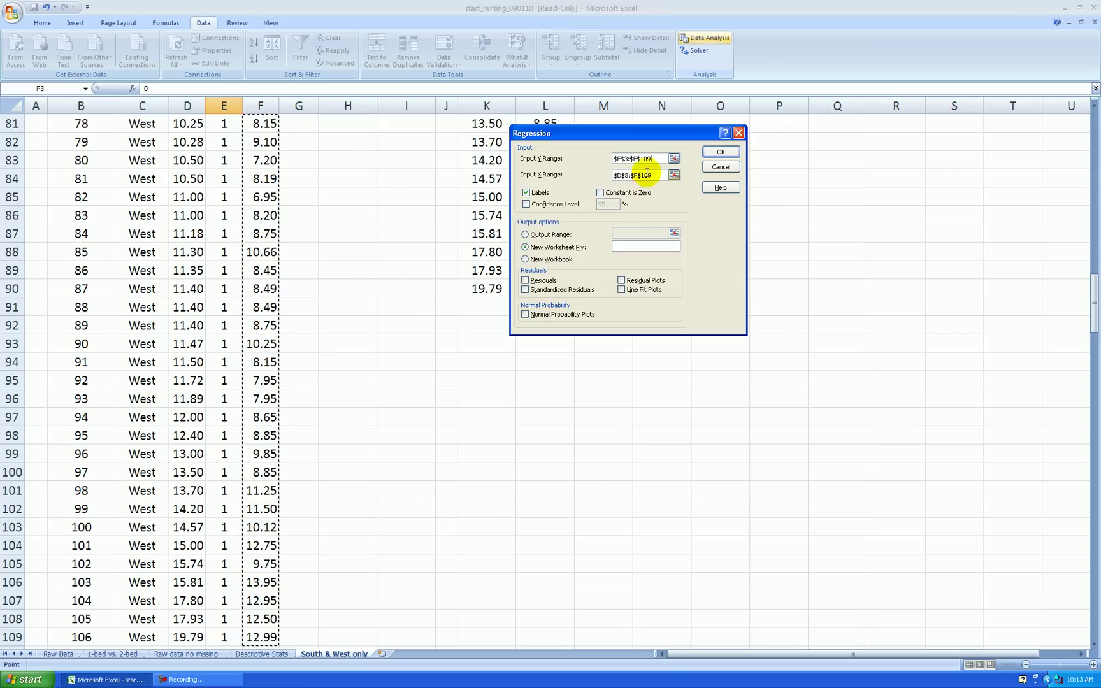
left_click_drag(651, 175, 617, 178)
scroll(344, 179, "up", 1)
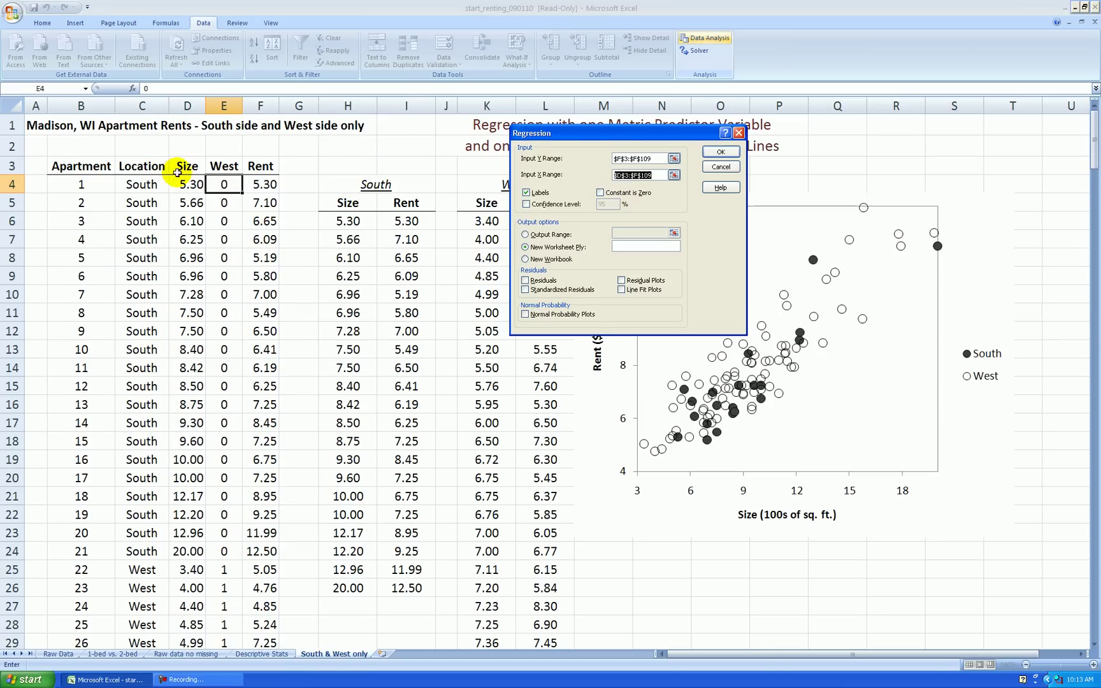
left_click_drag(188, 165, 225, 212)
key("ctrl+shift+Down")
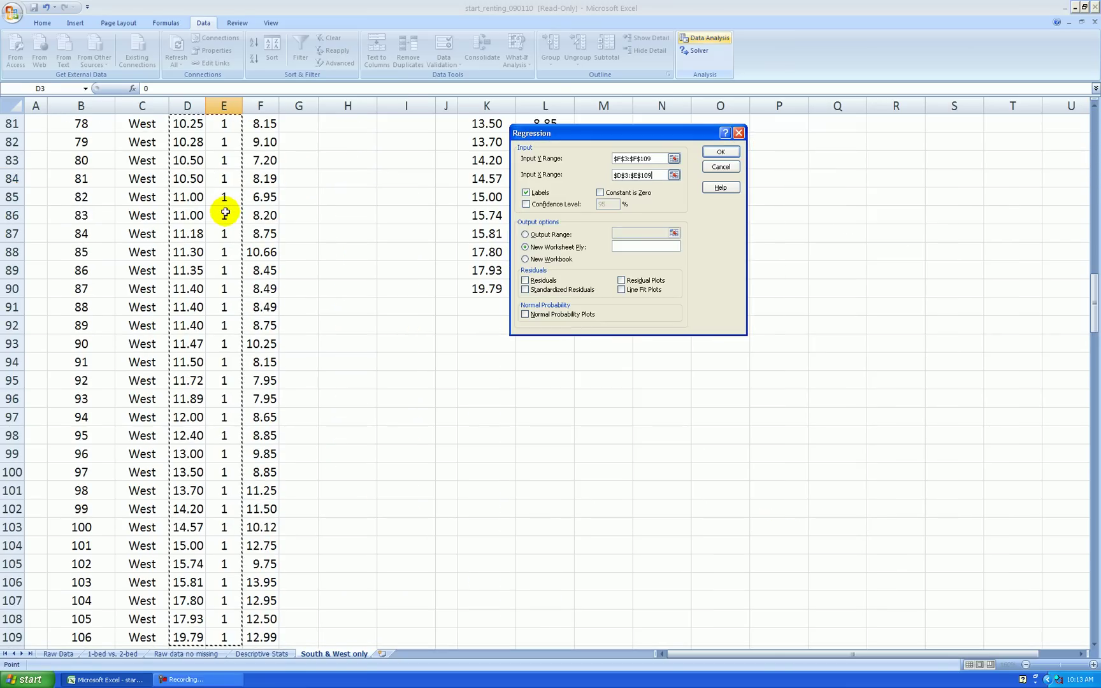
Output the regression to a new sheet and blank out the duplicate 95.0% interval columns.
left_click(720, 151)
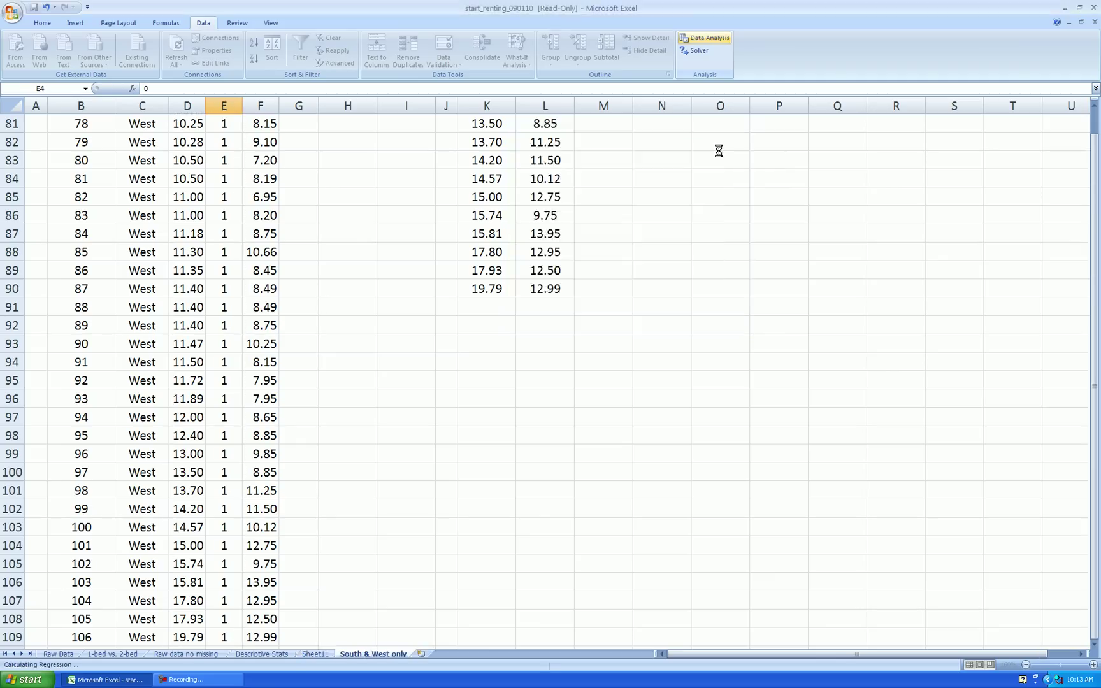
left_click(635, 304)
scroll(418, 413, "up", 4, "ctrl")
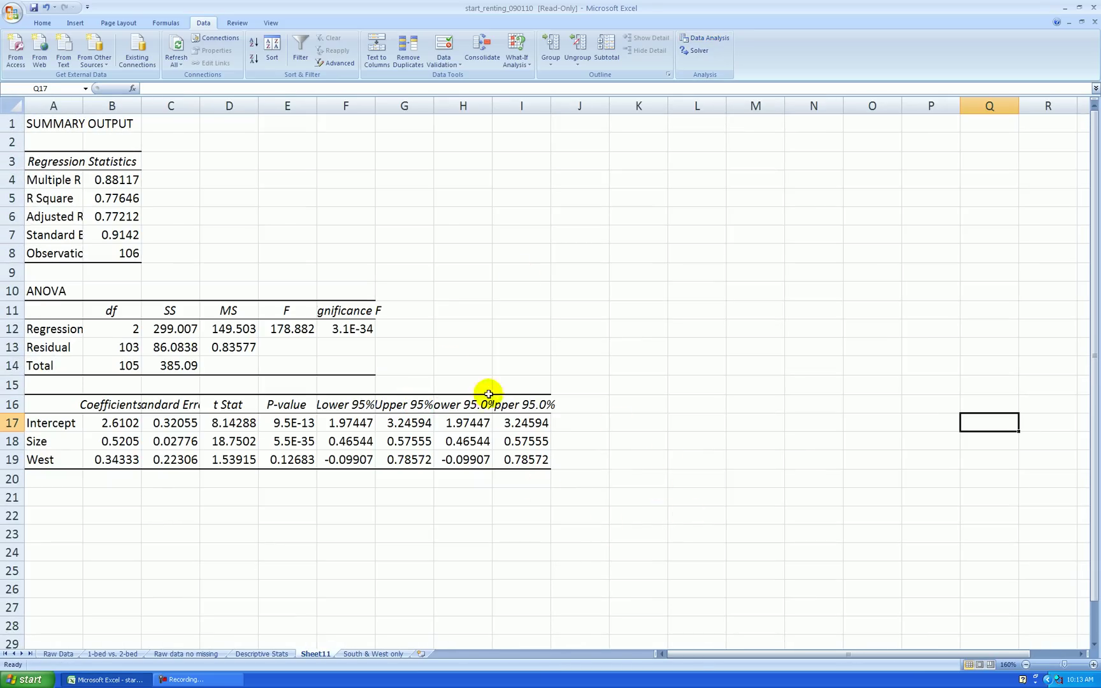
left_click_drag(473, 345, 554, 489)
scroll(641, 466, "down", 1)
left_click_drag(503, 348, 504, 362)
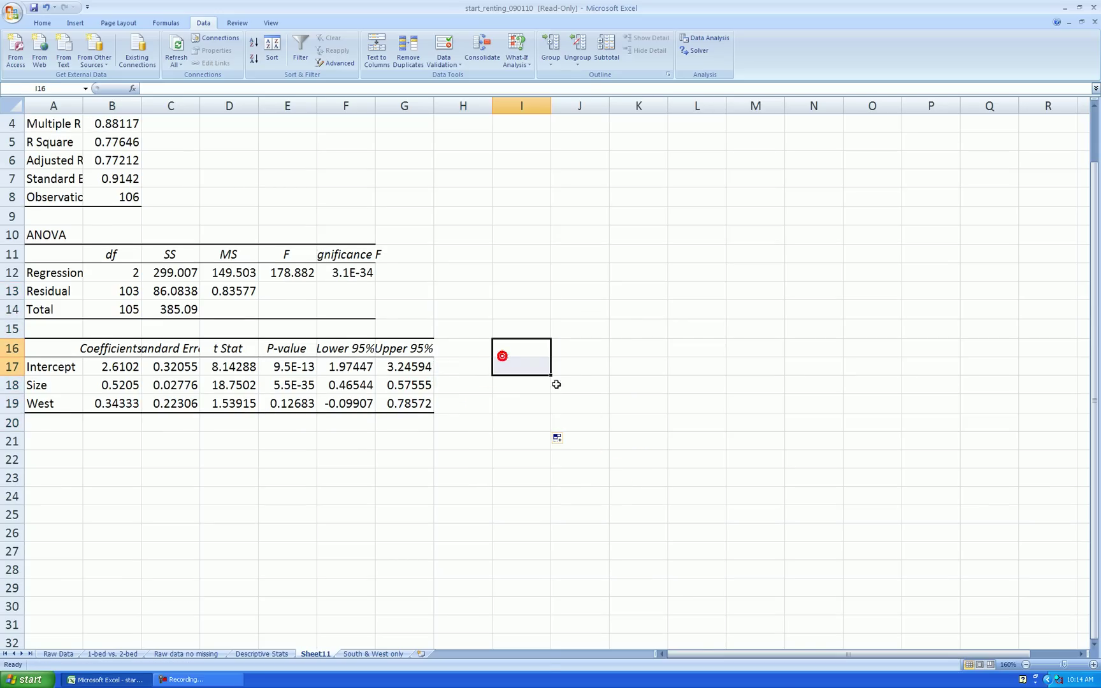
scroll(637, 408, "up", 1)
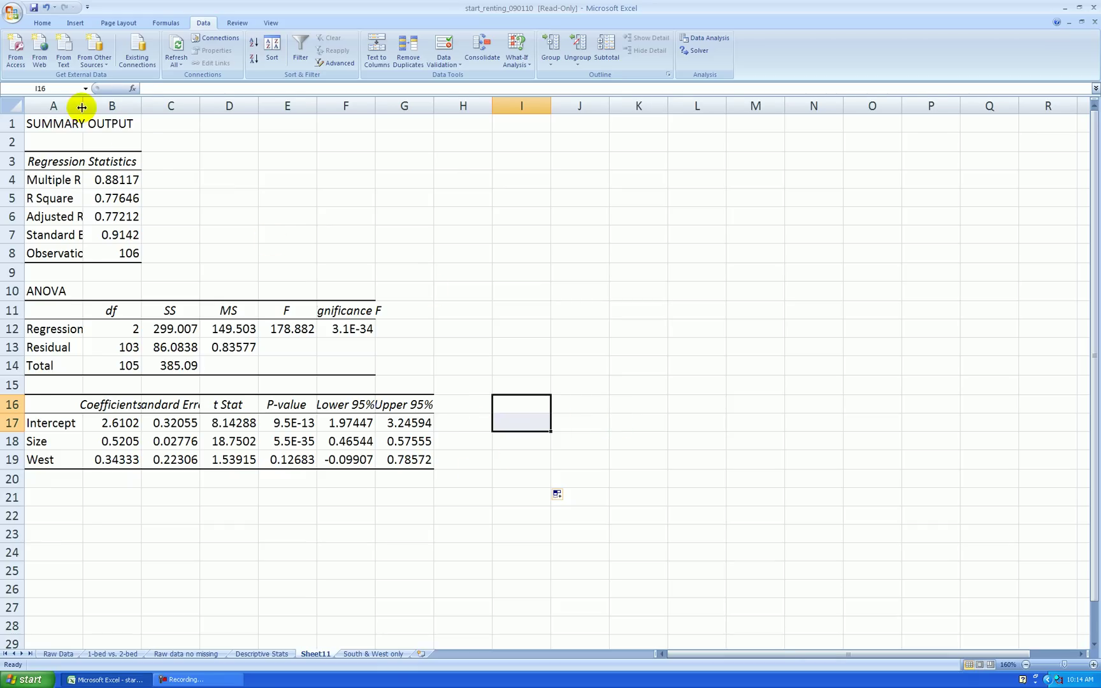
Widen the labels column, then insert a narrow blank column A before the output.
left_click_drag(81, 107, 107, 107)
left_click(299, 202)
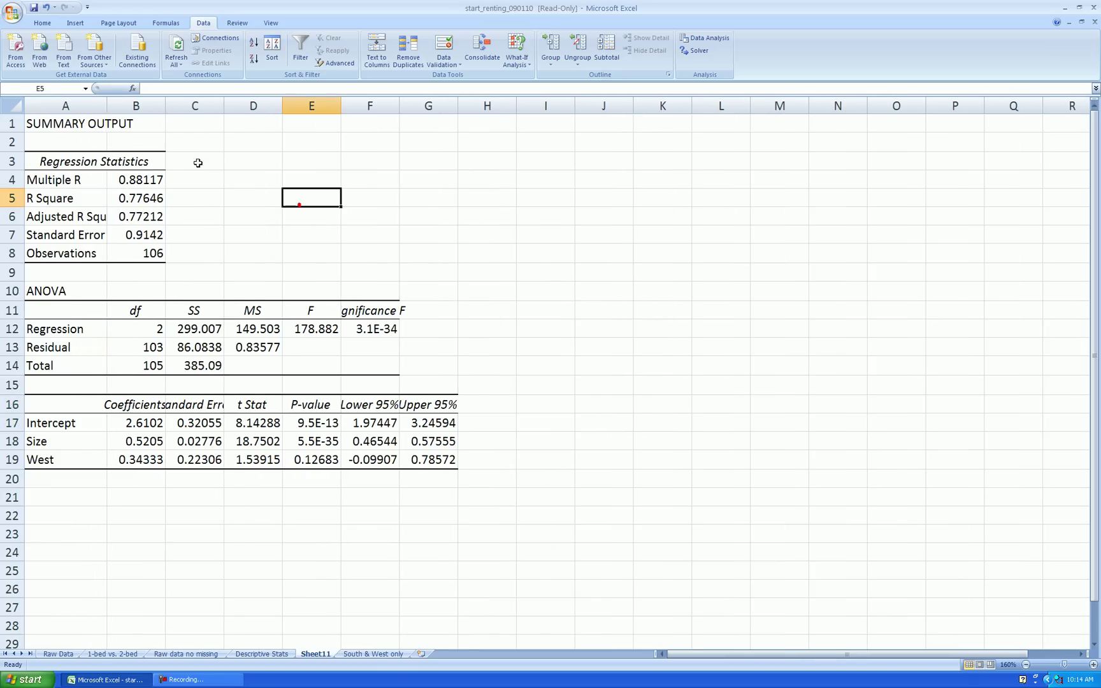
right_click(67, 106)
left_click(161, 165)
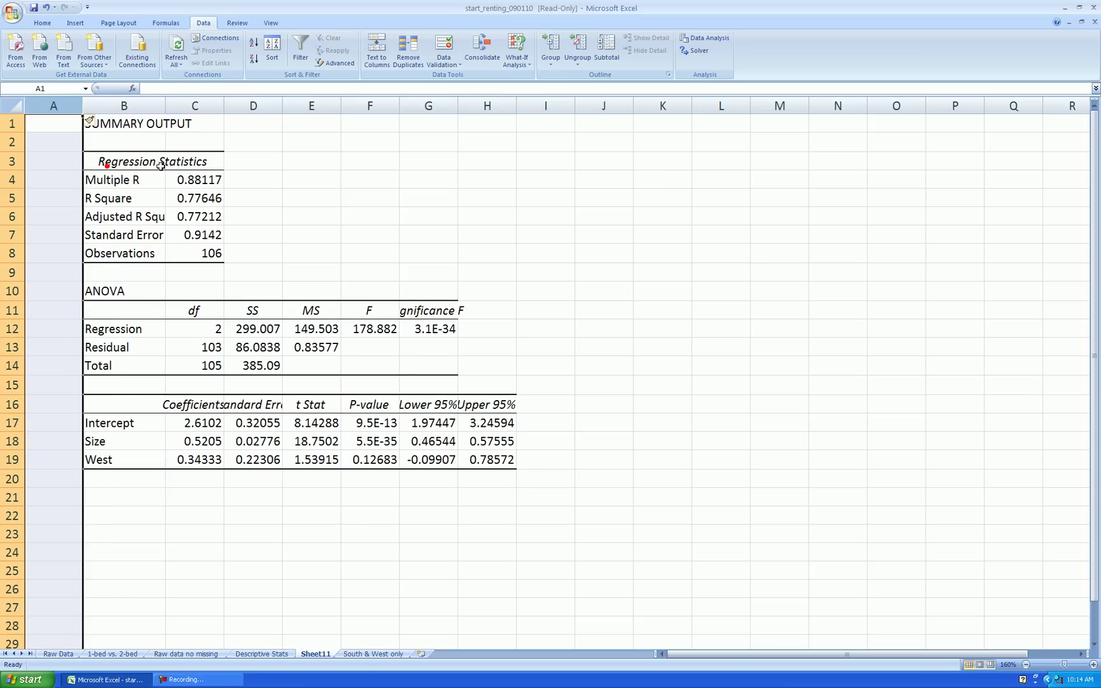
left_click(292, 176)
left_click_drag(83, 106, 51, 104)
left_click(315, 209)
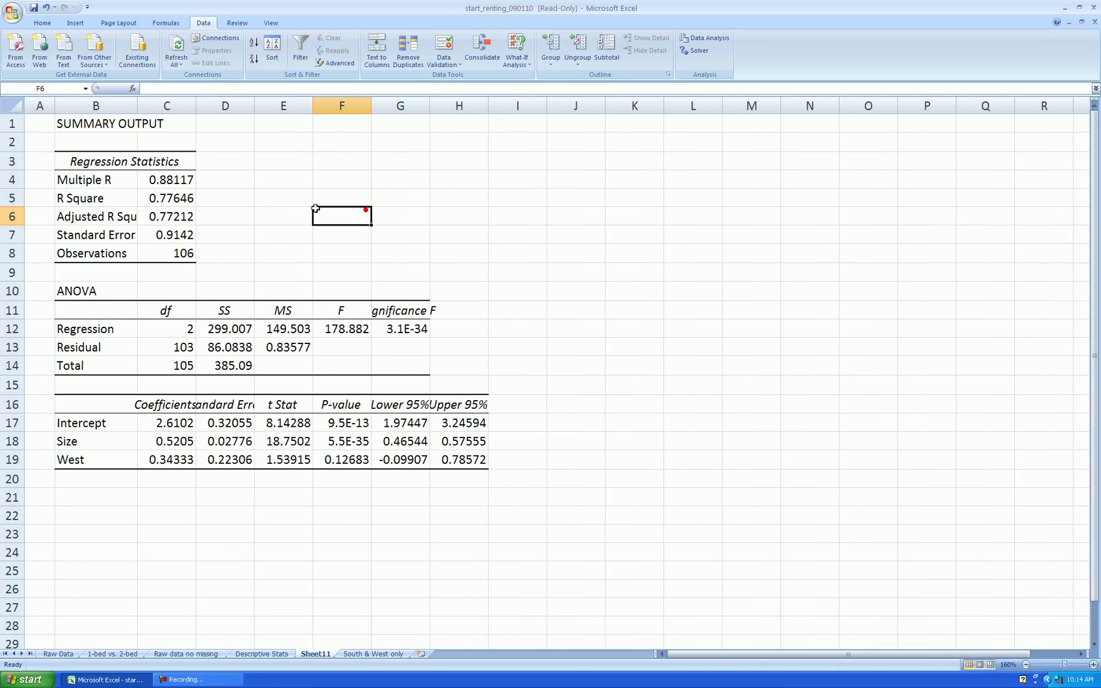
Show the regression statistics, ANOVA and coefficient values to three decimal places.
left_click_drag(185, 180, 176, 234)
left_click_drag(242, 327, 395, 362)
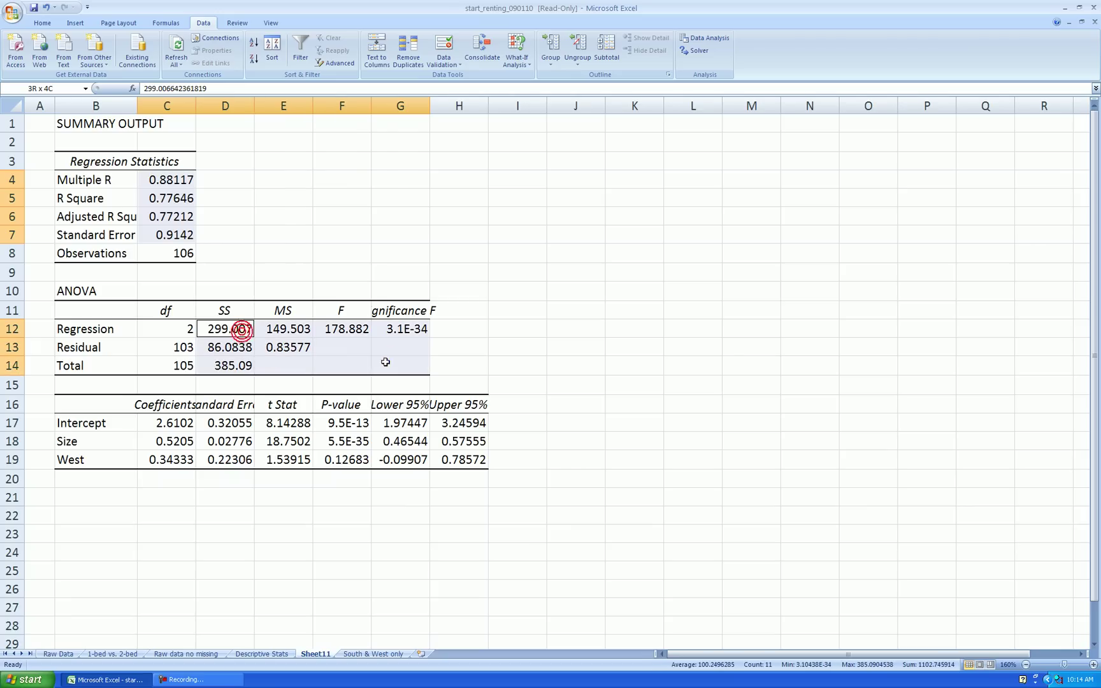
left_click_drag(184, 424, 463, 460)
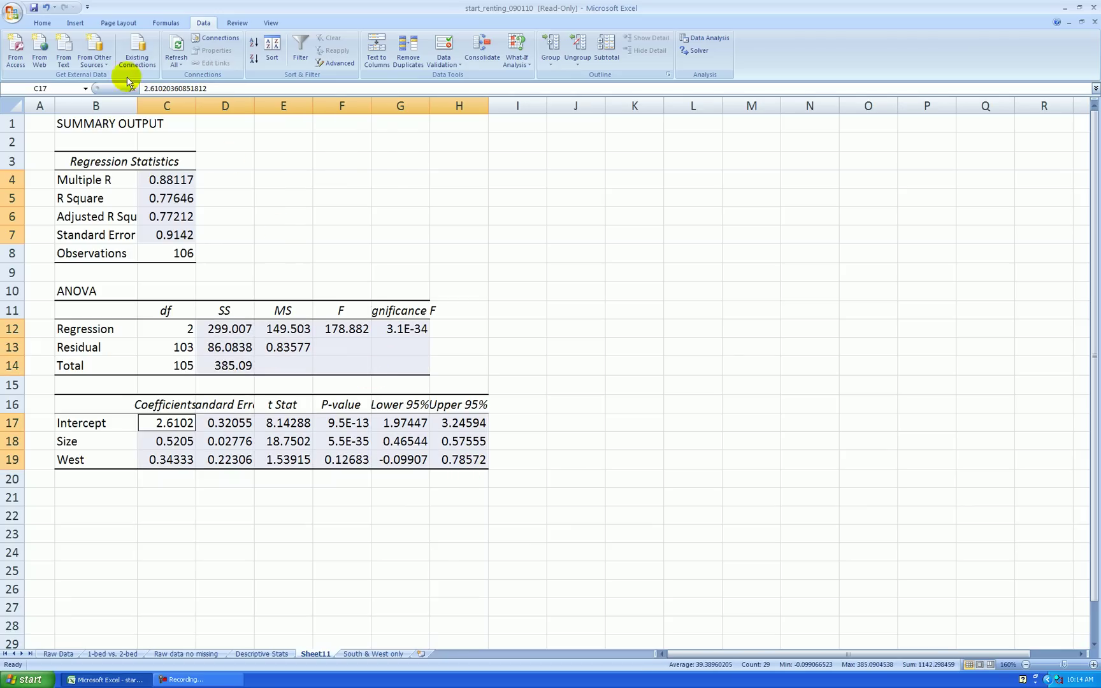
left_click(44, 23)
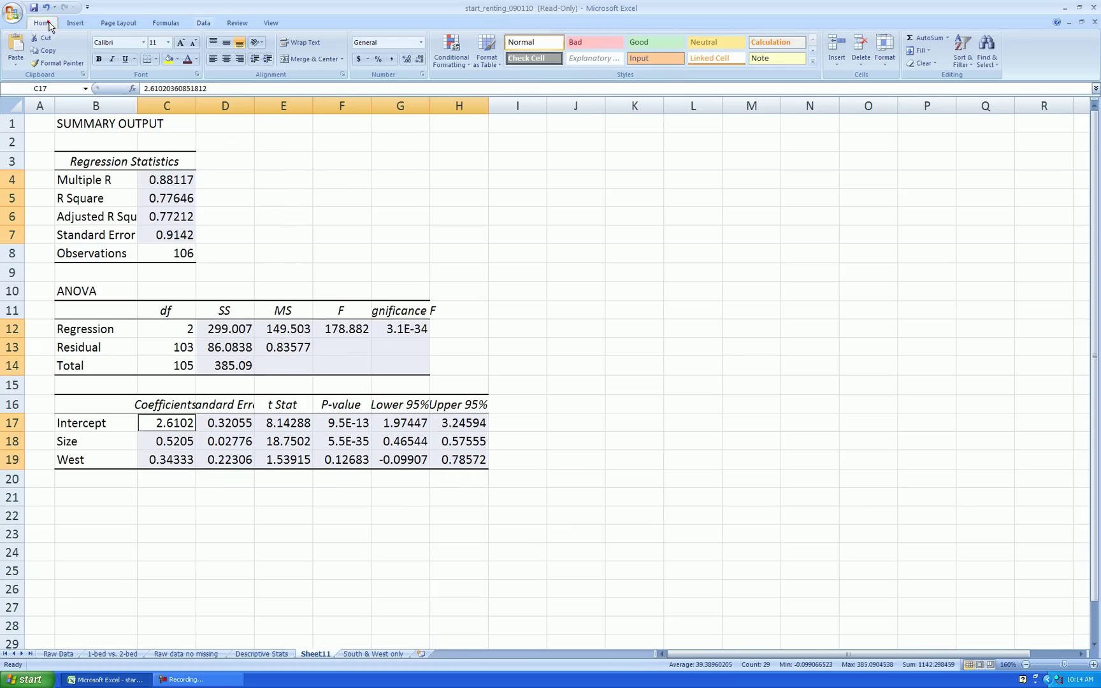
left_click(418, 59)
left_click(419, 60)
left_click(406, 59)
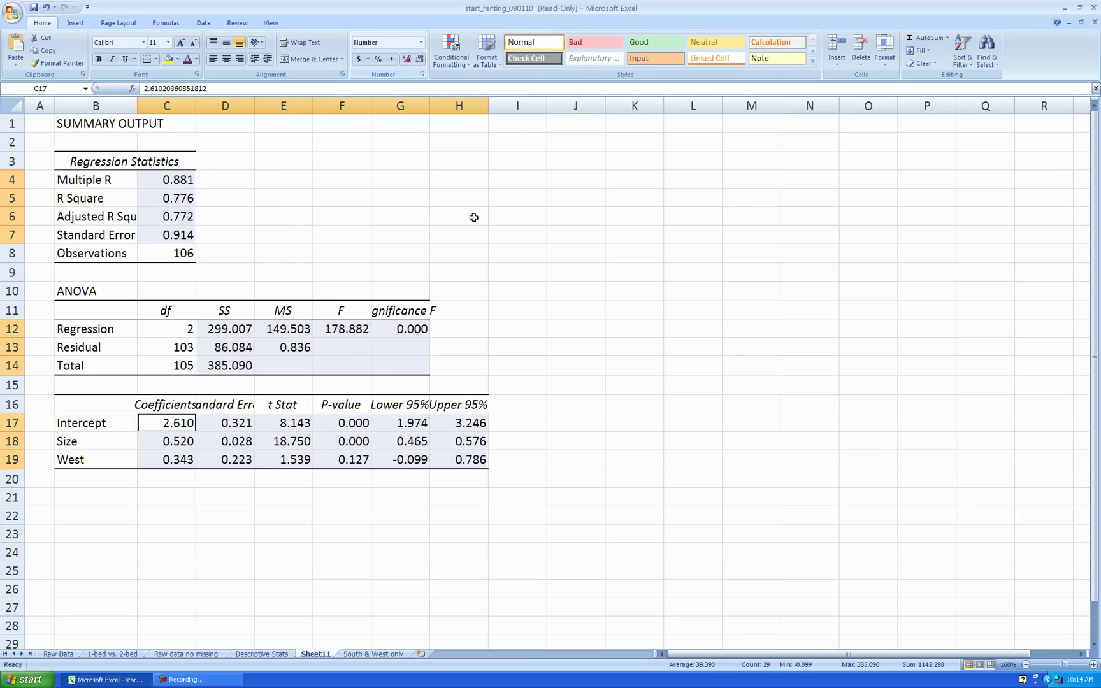
left_click(491, 236)
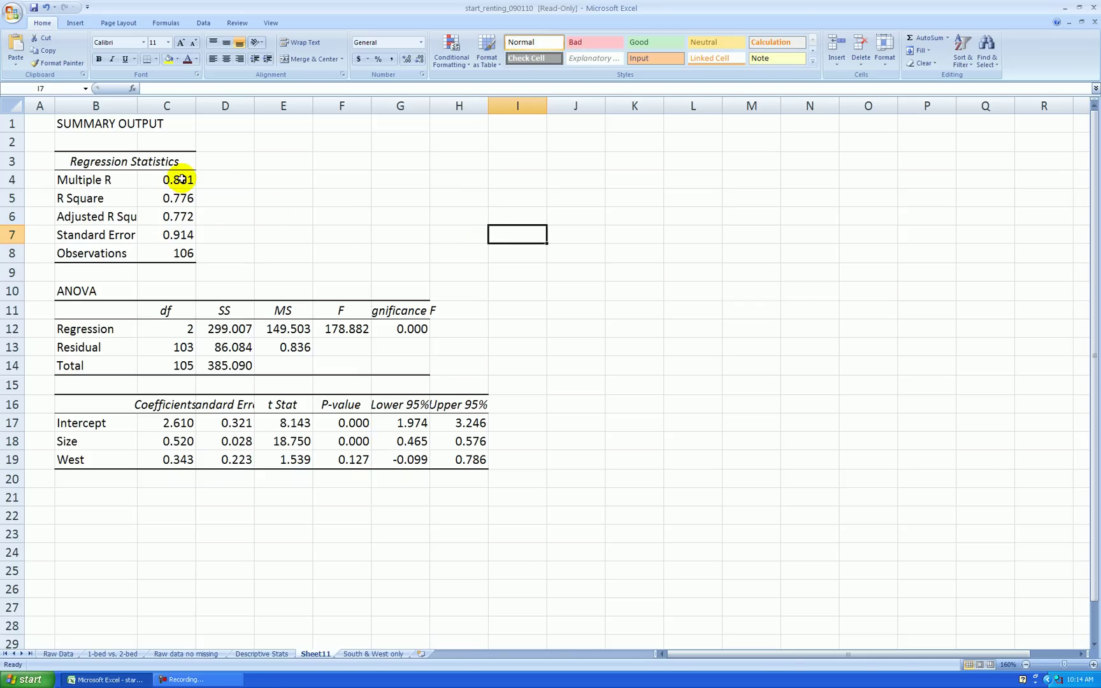
left_click_drag(182, 180, 177, 236)
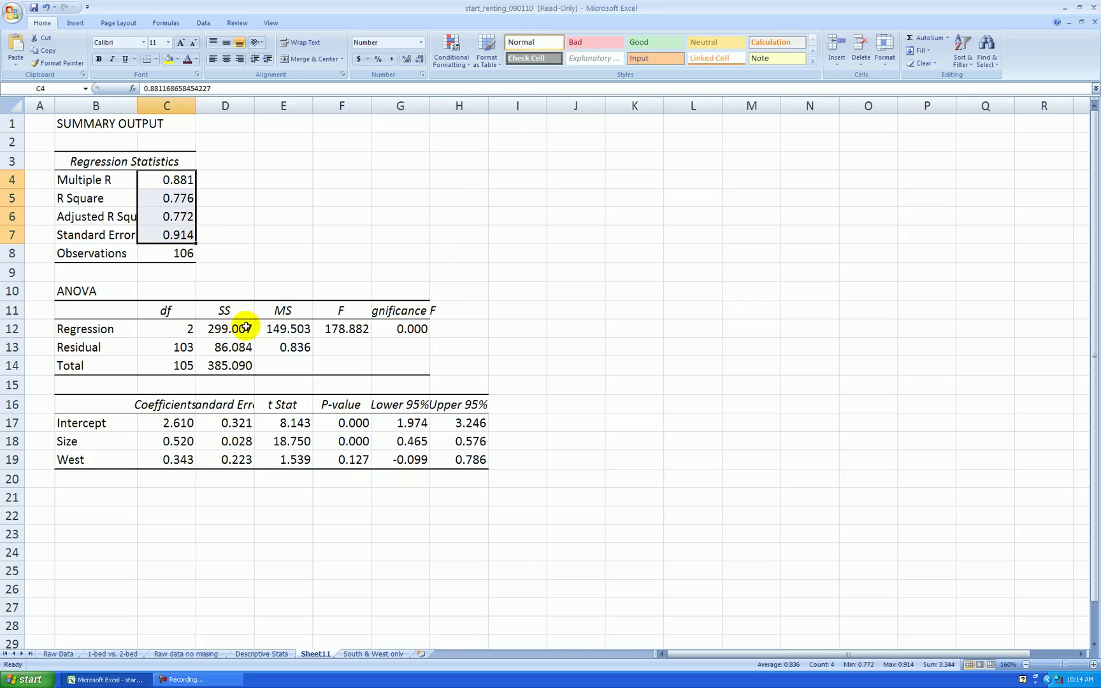
left_click_drag(246, 327, 414, 362)
left_click(615, 207)
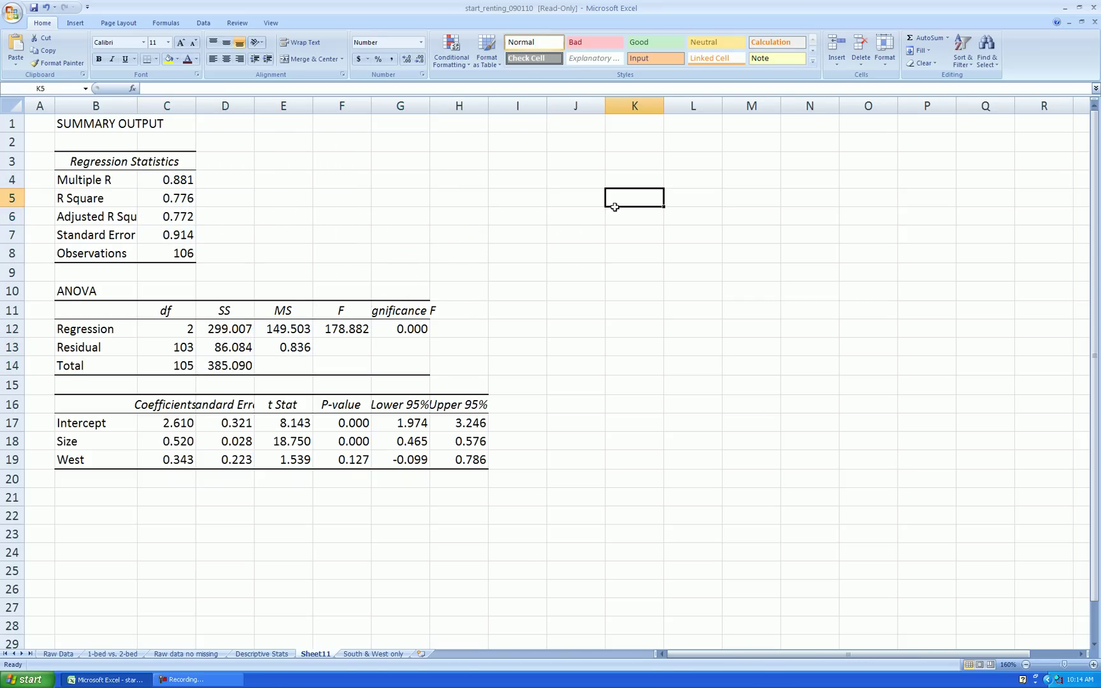
Shorten the labels to 'Adj R Square' and 'St Error'.
left_click(135, 217)
left_click(174, 88)
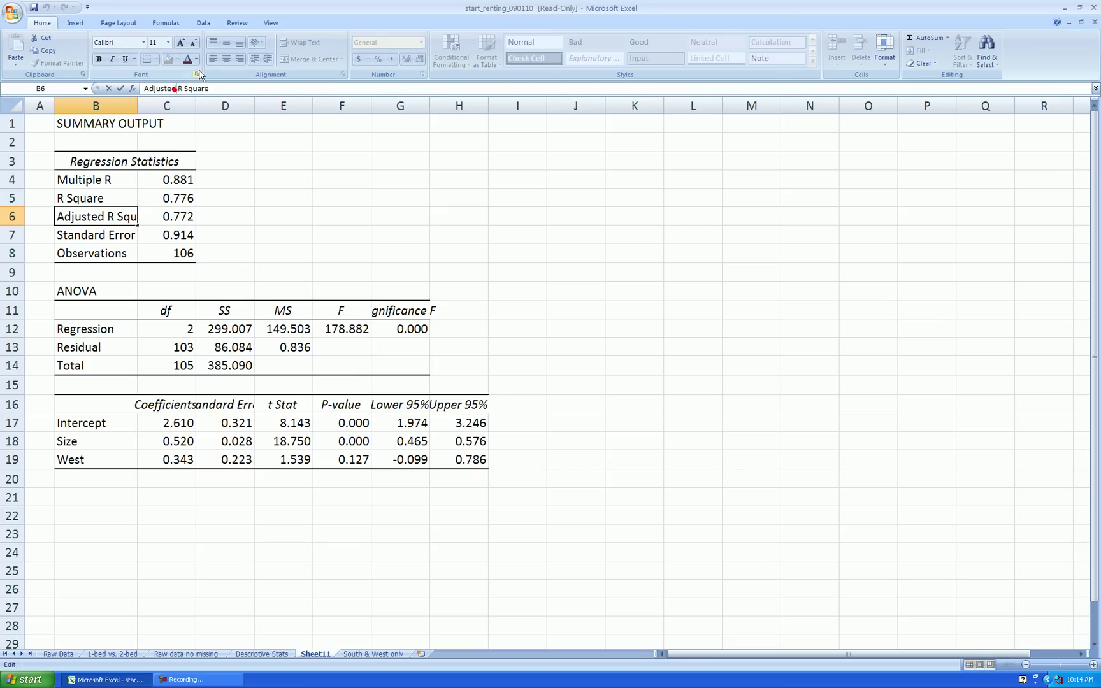
key("BackSpace")
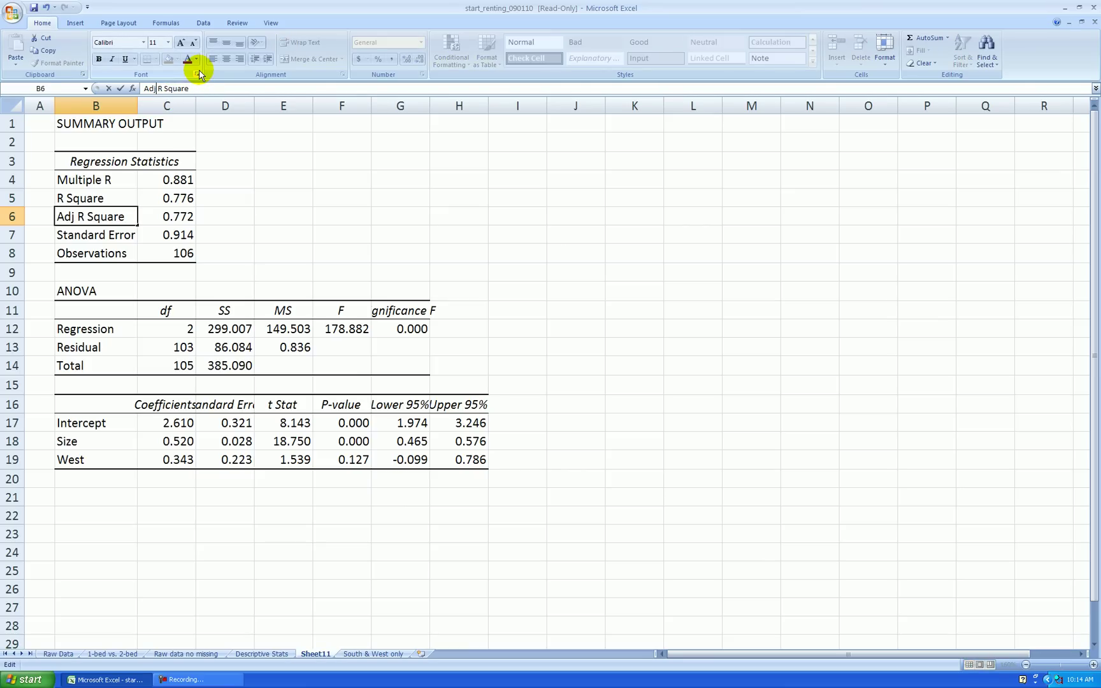
key("Return")
left_click(173, 89)
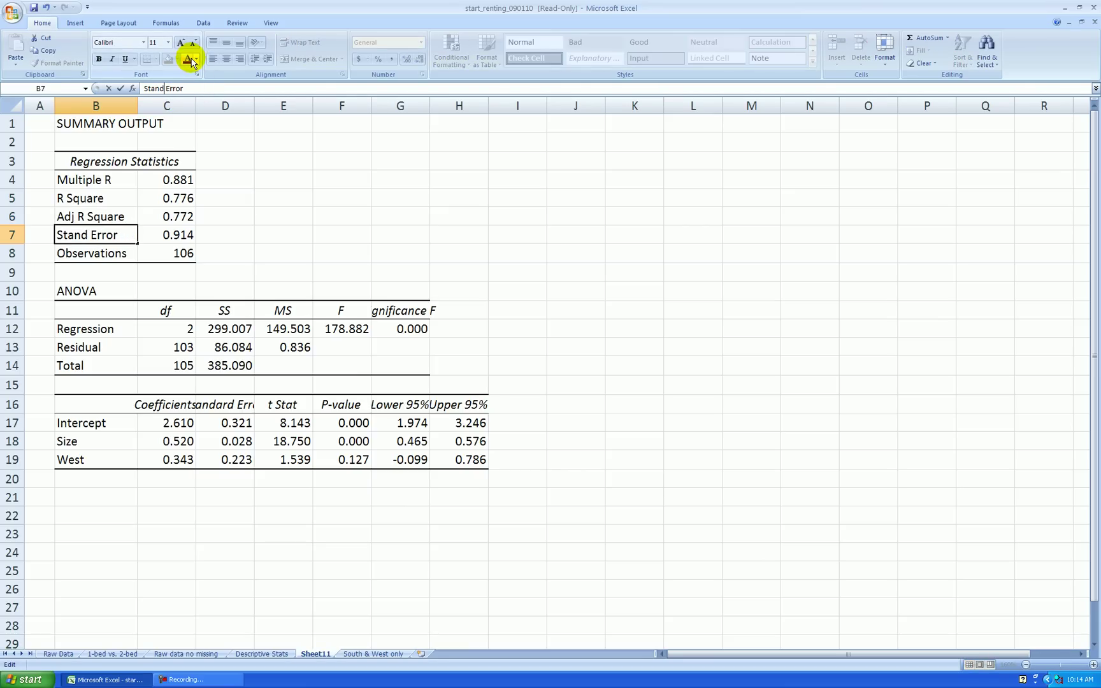
key("Return")
Rename the headings to 'Sign.F', 'Coeffs' and 'St Error'.
left_click(401, 310)
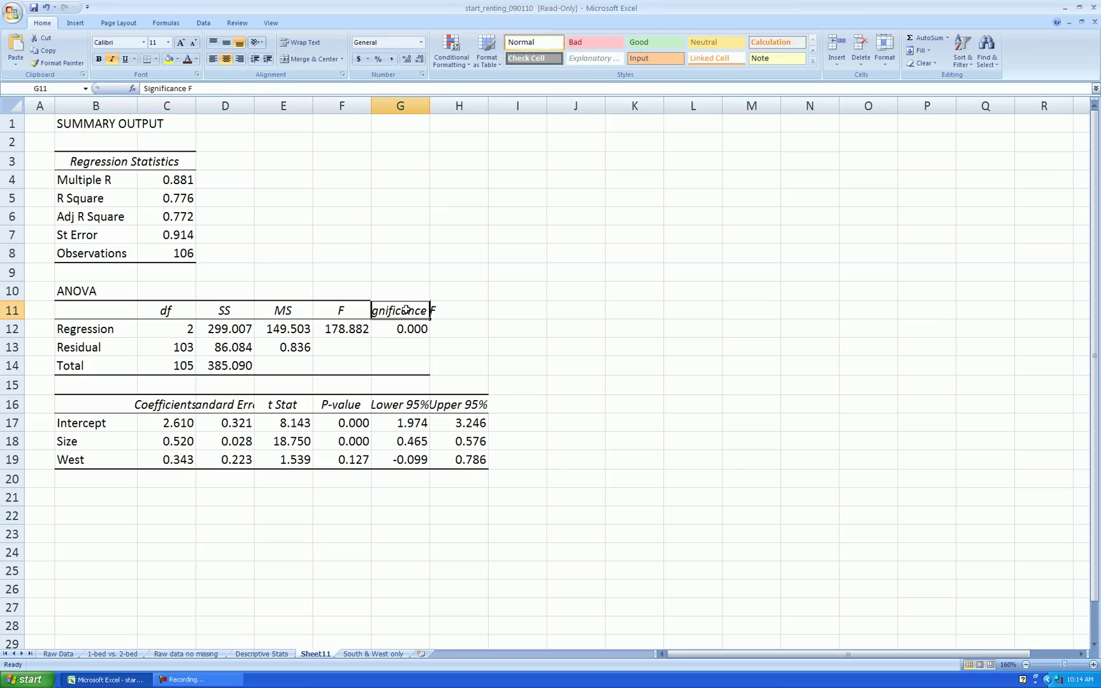
type("S")
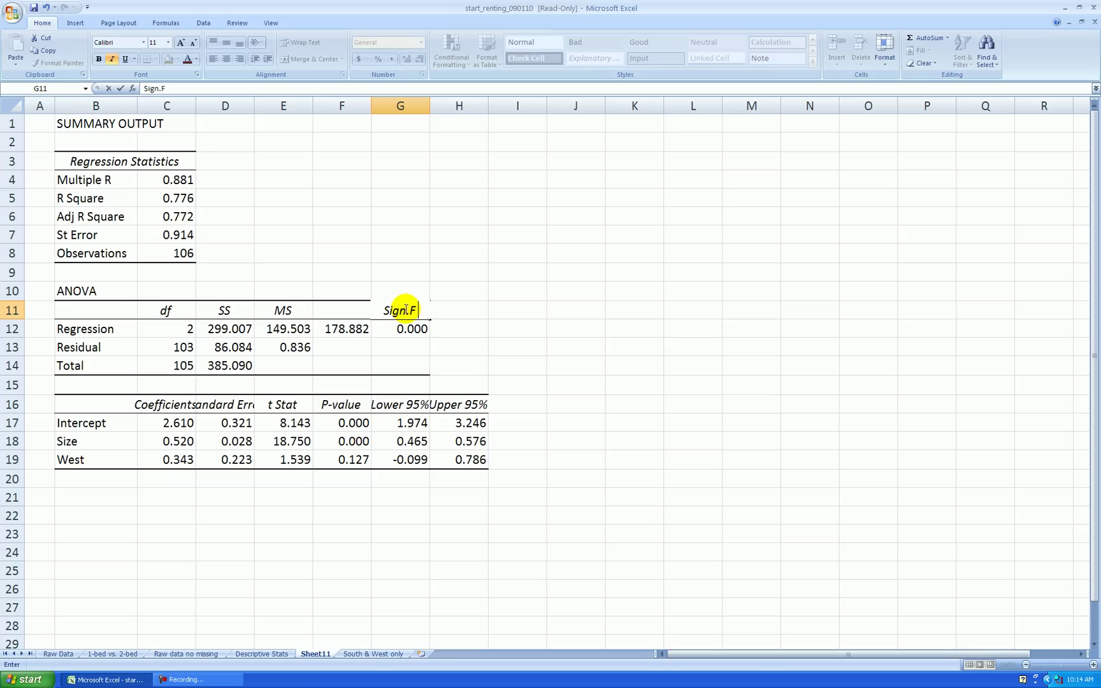
type("ign.F")
key("Return")
left_click(165, 392)
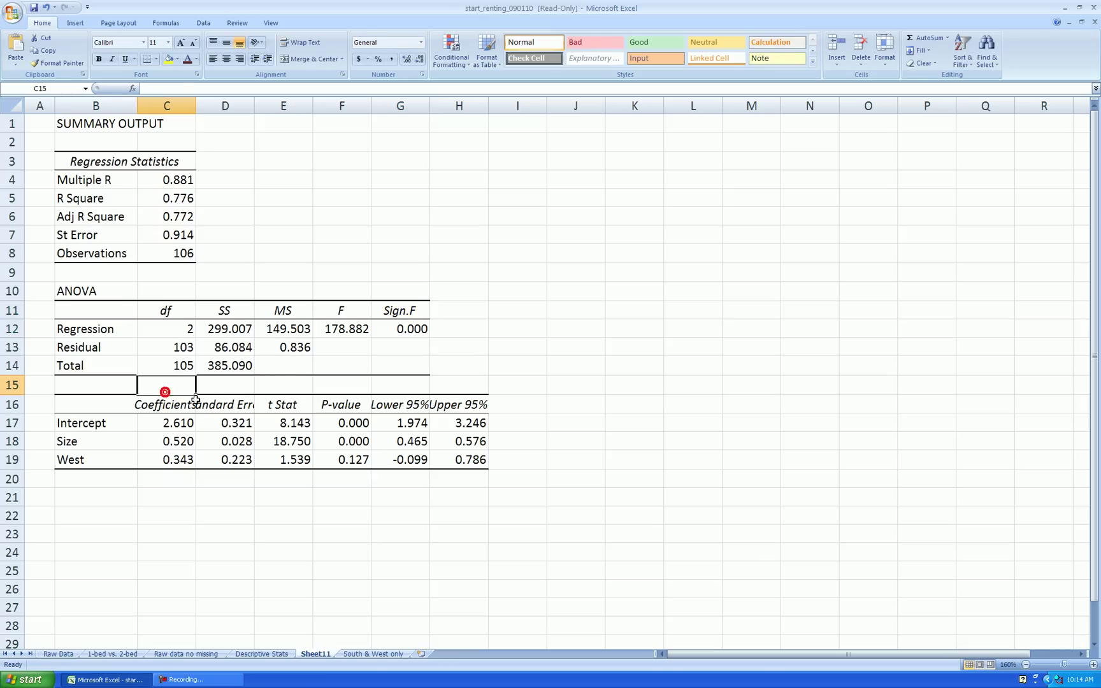
left_click(186, 401)
type("Coeffs")
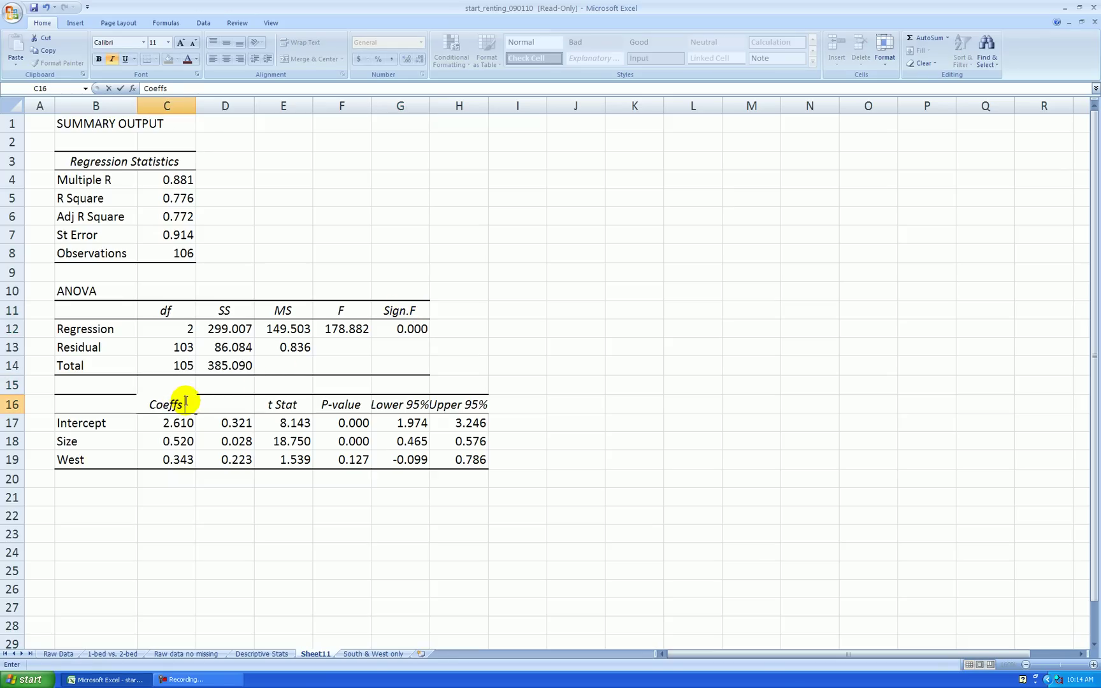
key("Tab")
type("St")
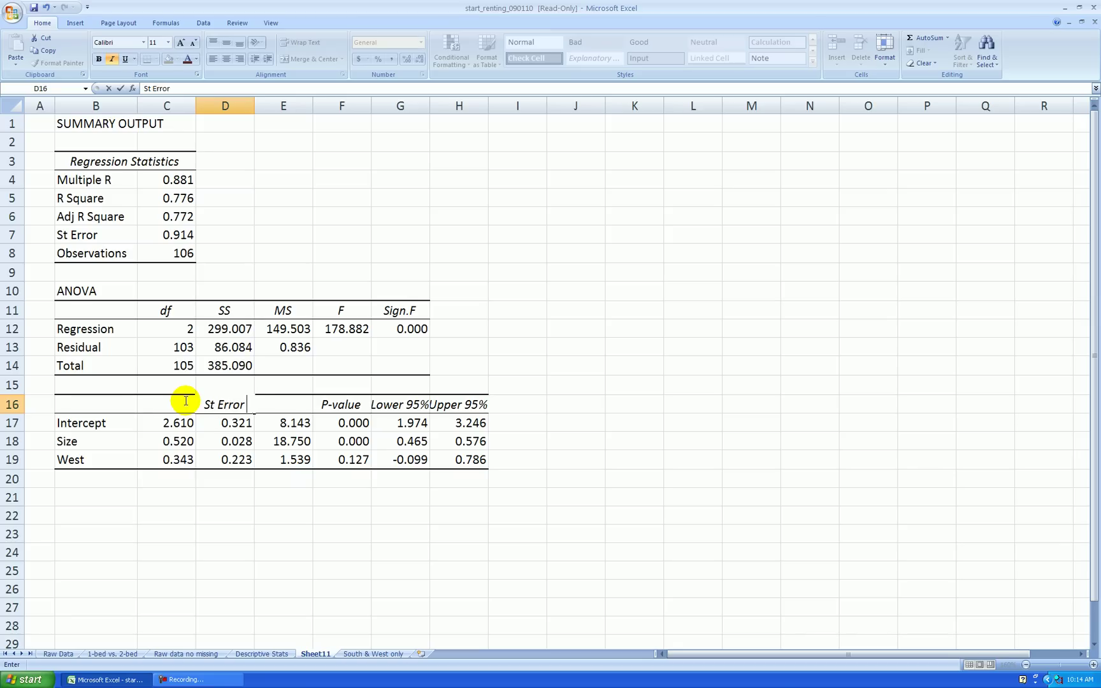
key("Return")
Autofit columns G and H so their headings are fully visible.
left_click_drag(398, 105, 494, 105)
double_click(430, 105)
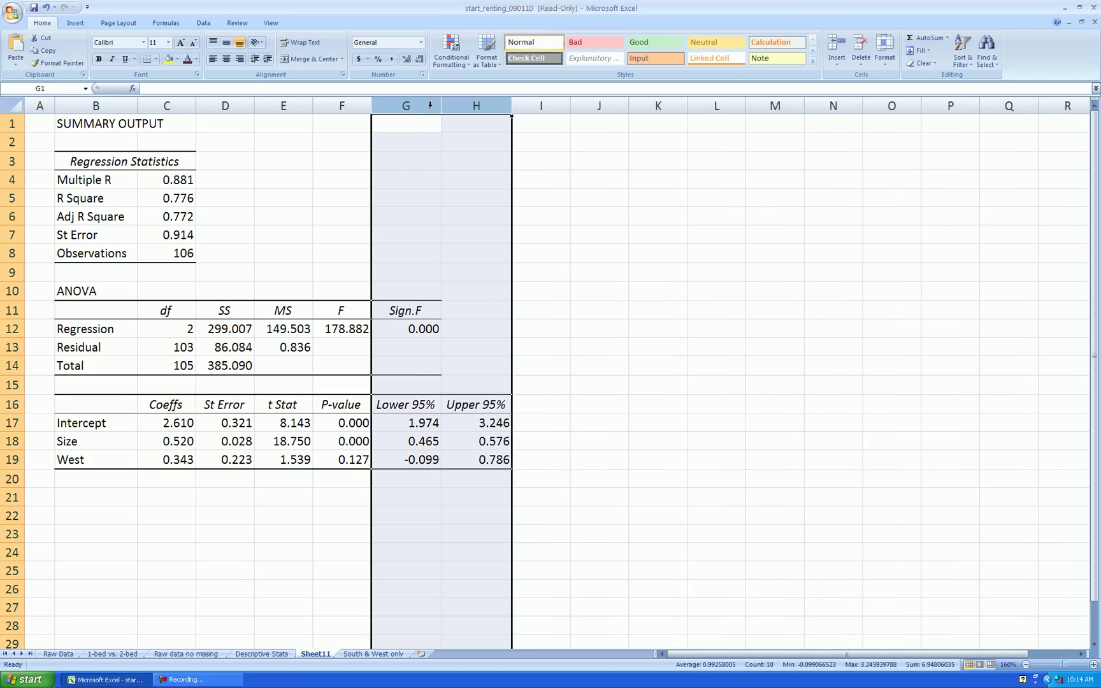
left_click(476, 190)
scroll(406, 186, "down", 1)
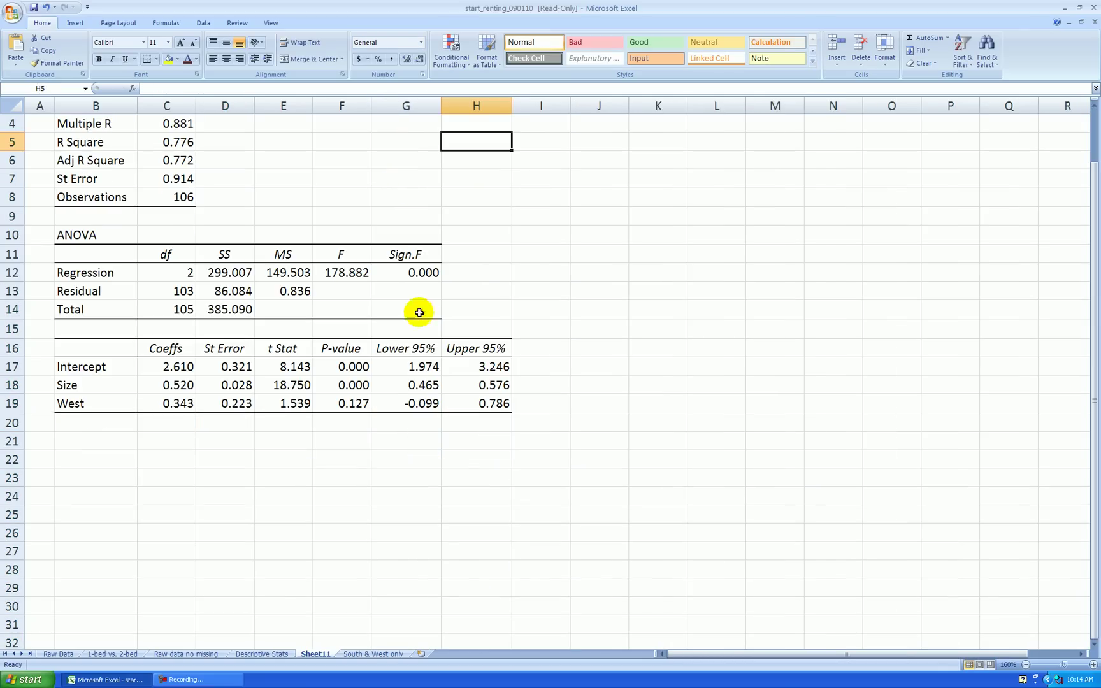
Type 'Rent-hat = 2.610 + 0.520*Size + 0.343*West' into cell B21.
scroll(353, 332, "up", 1)
scroll(353, 332, "down", 3)
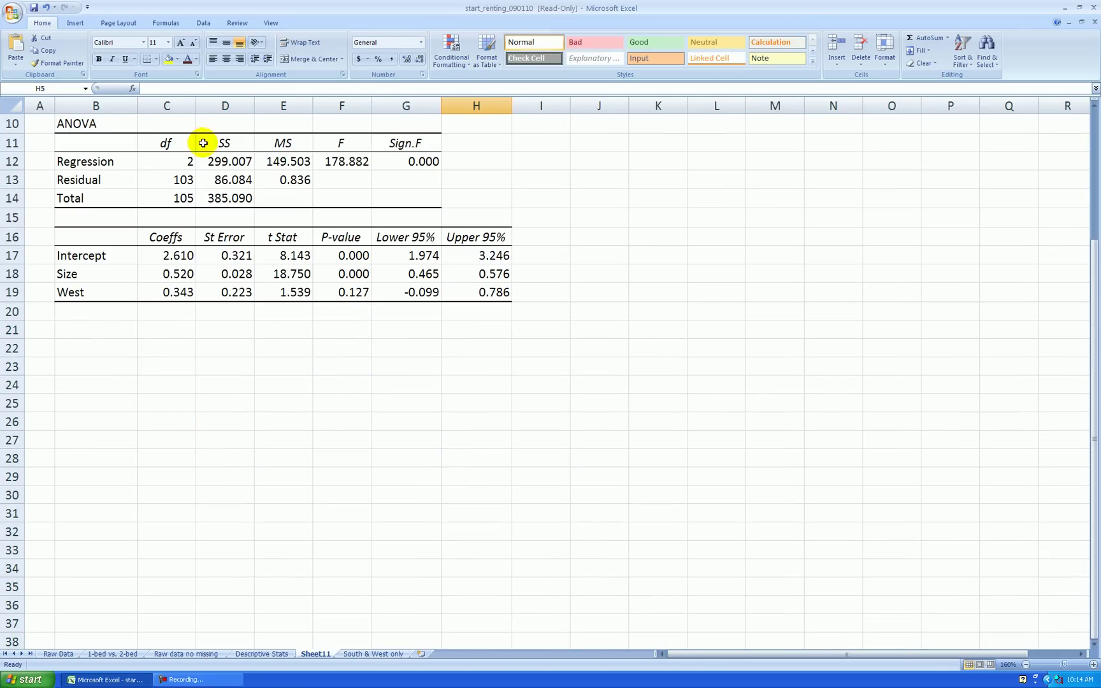
left_click(124, 326)
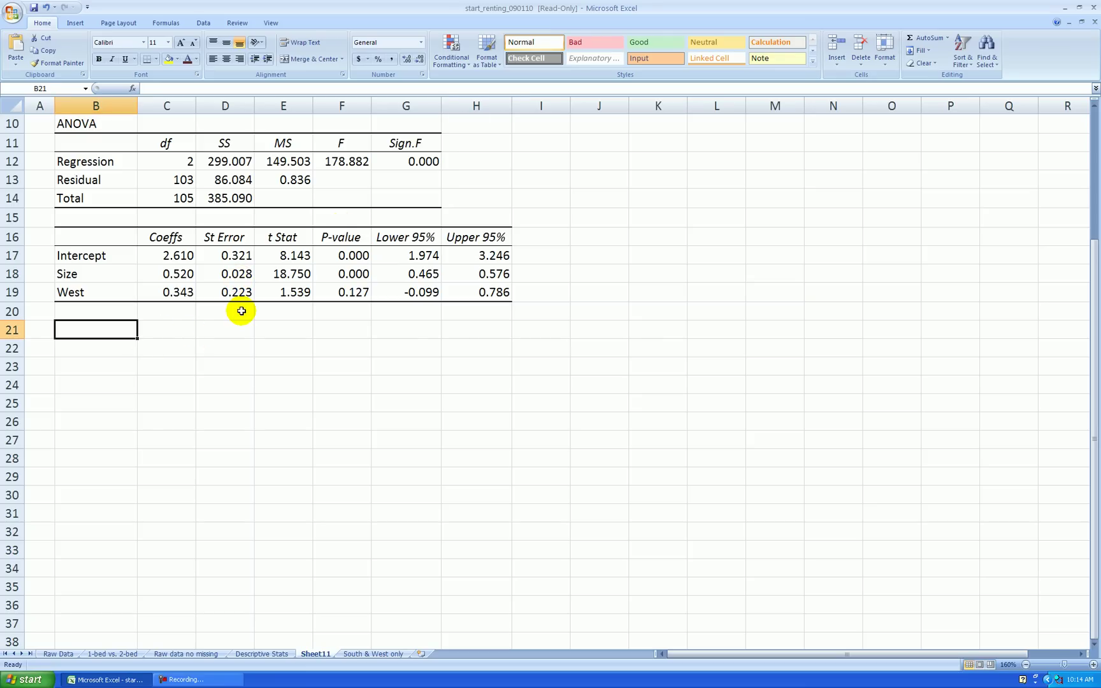
type("Re")
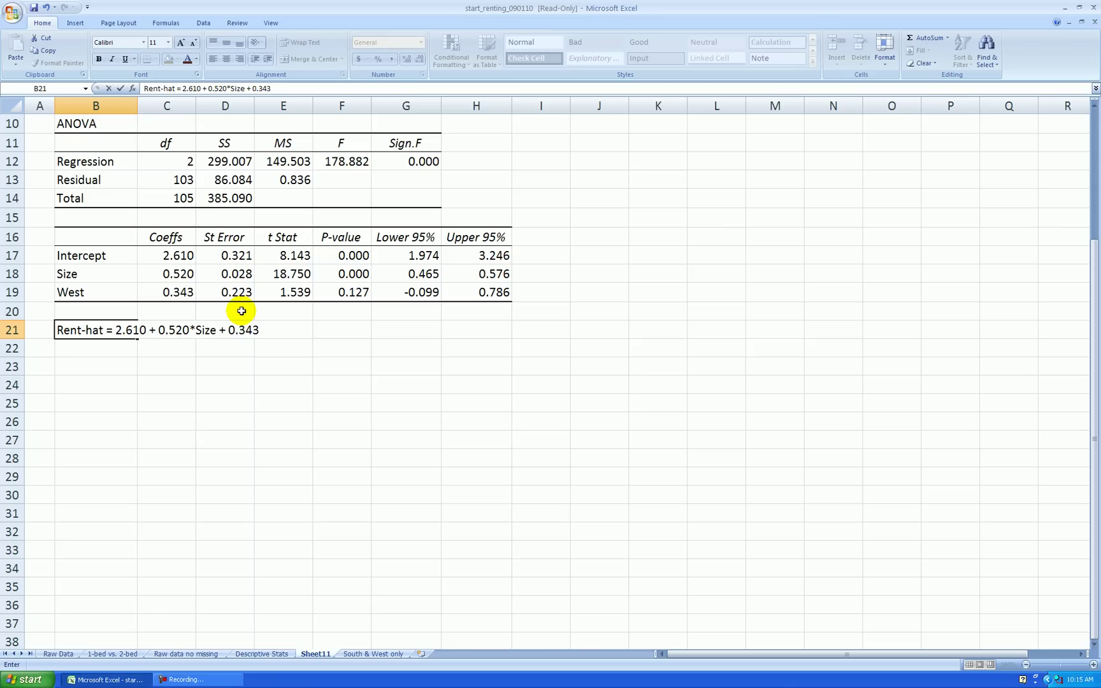
type("st")
key("Return")
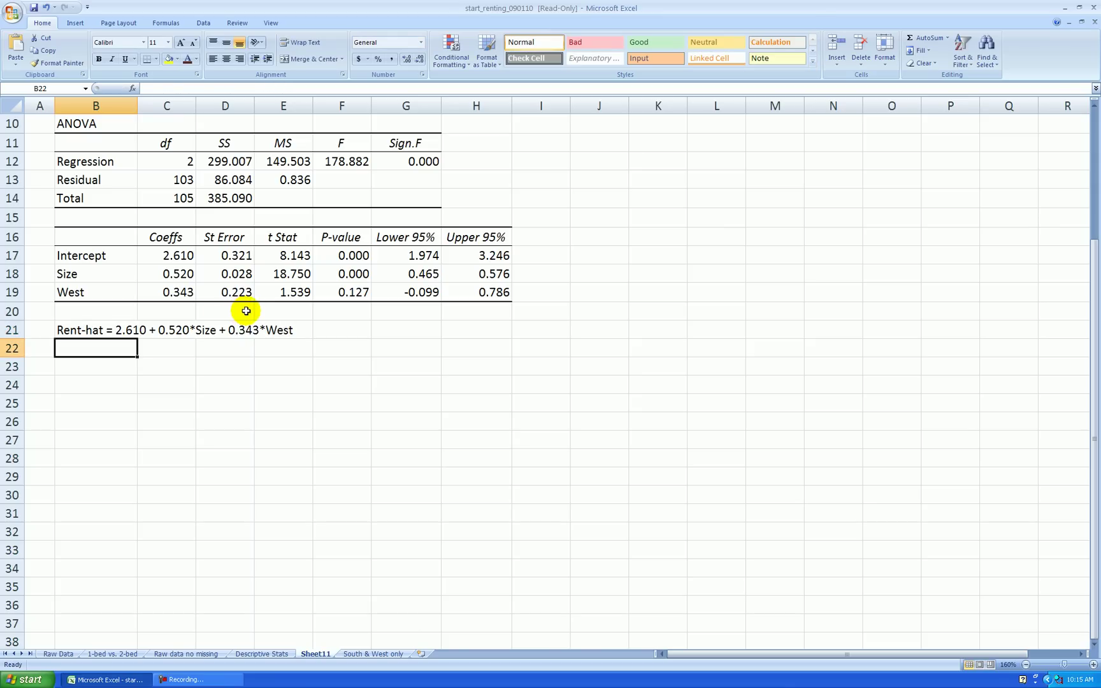
Bold the equation Rent-hat = 2.610 + 0.520*Size + 0.343*West in B21.
left_click(112, 333)
left_click(99, 59)
scroll(351, 369, "up", 3)
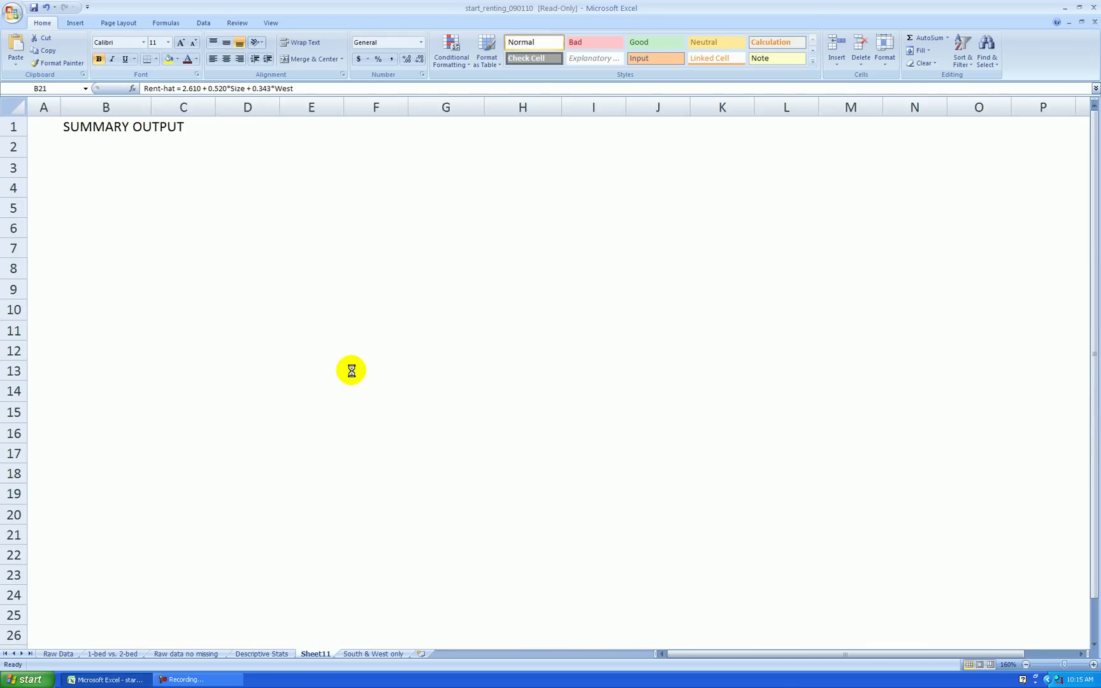
scroll(446, 383, "up", 2)
scroll(453, 376, "down", 5)
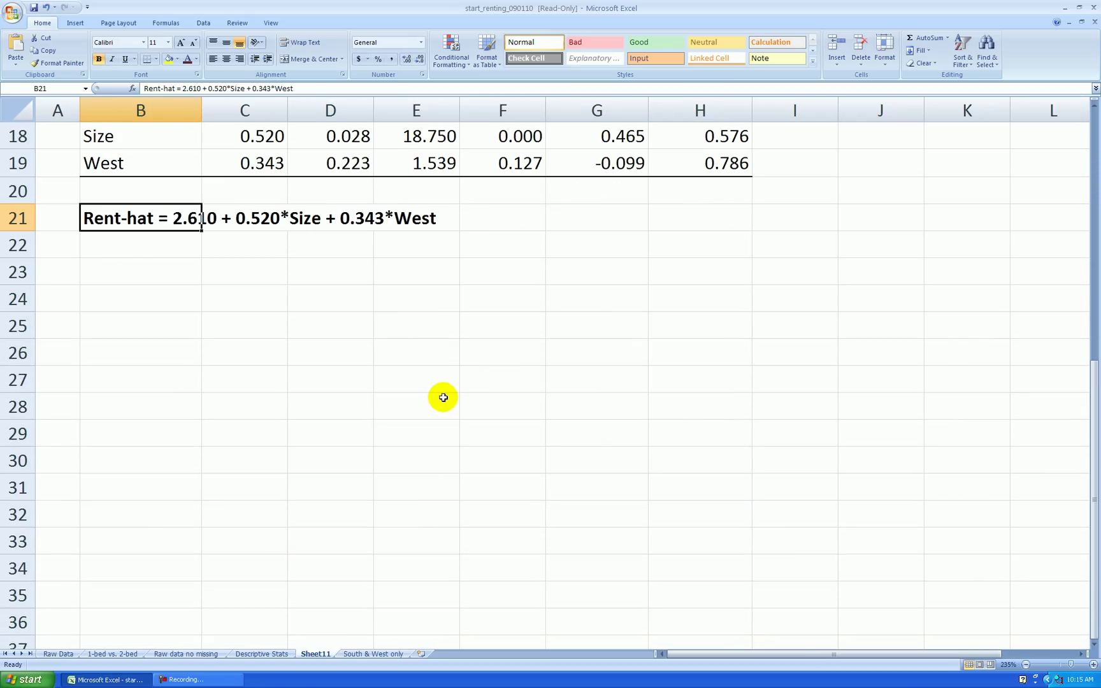
left_click(430, 385)
scroll(317, 285, "up", 2)
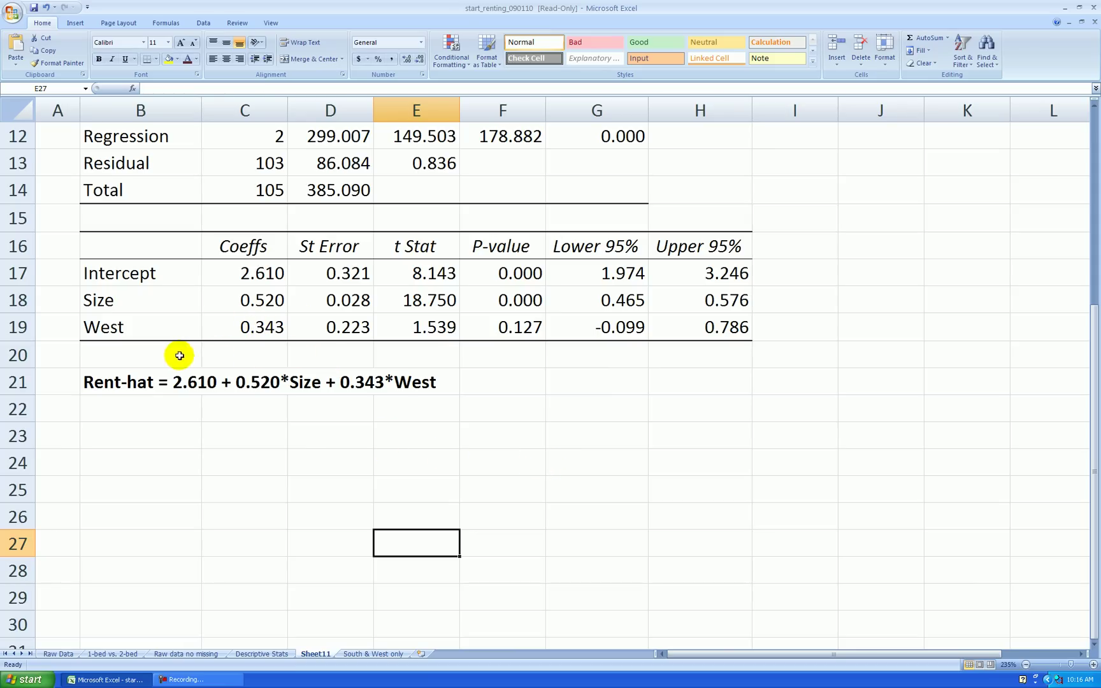
left_click_drag(136, 379, 347, 376)
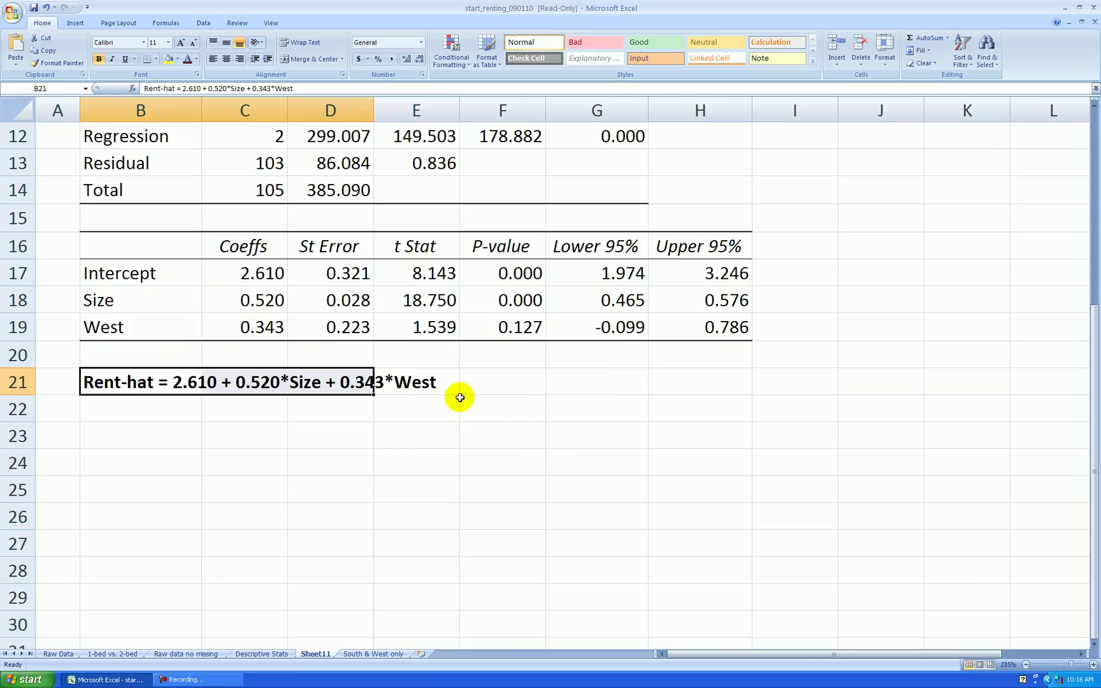
scroll(527, 402, "down", 1)
left_click(184, 355)
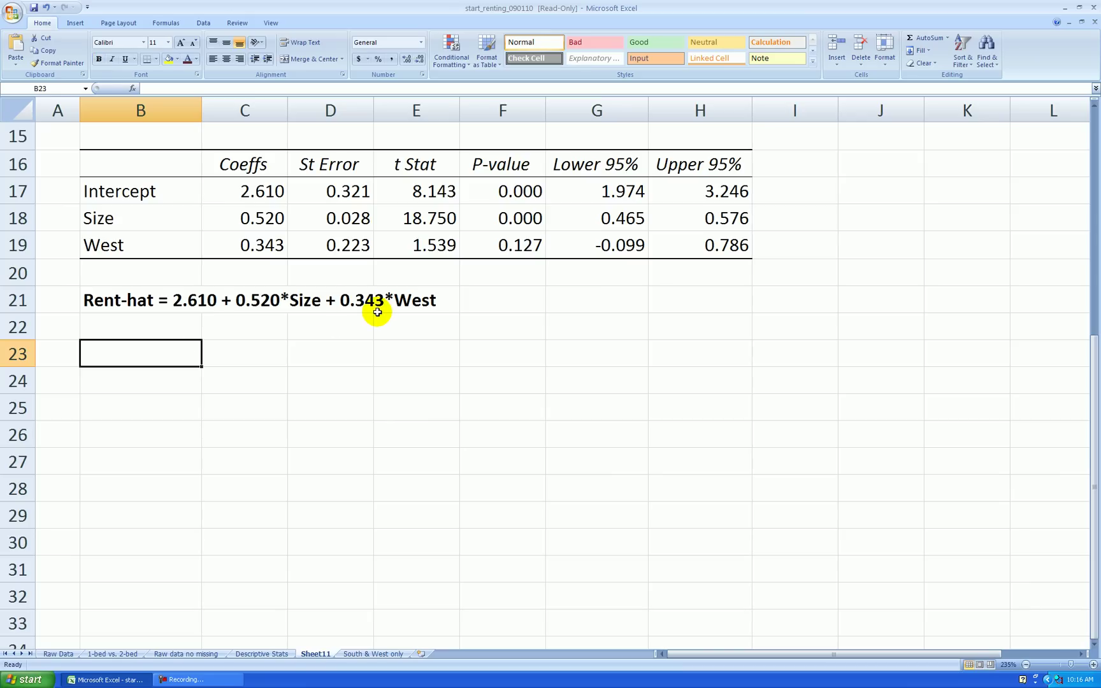
Add the labels 'South:' and 'West:' two rows apart below the equation.
type("South:")
key("Return")
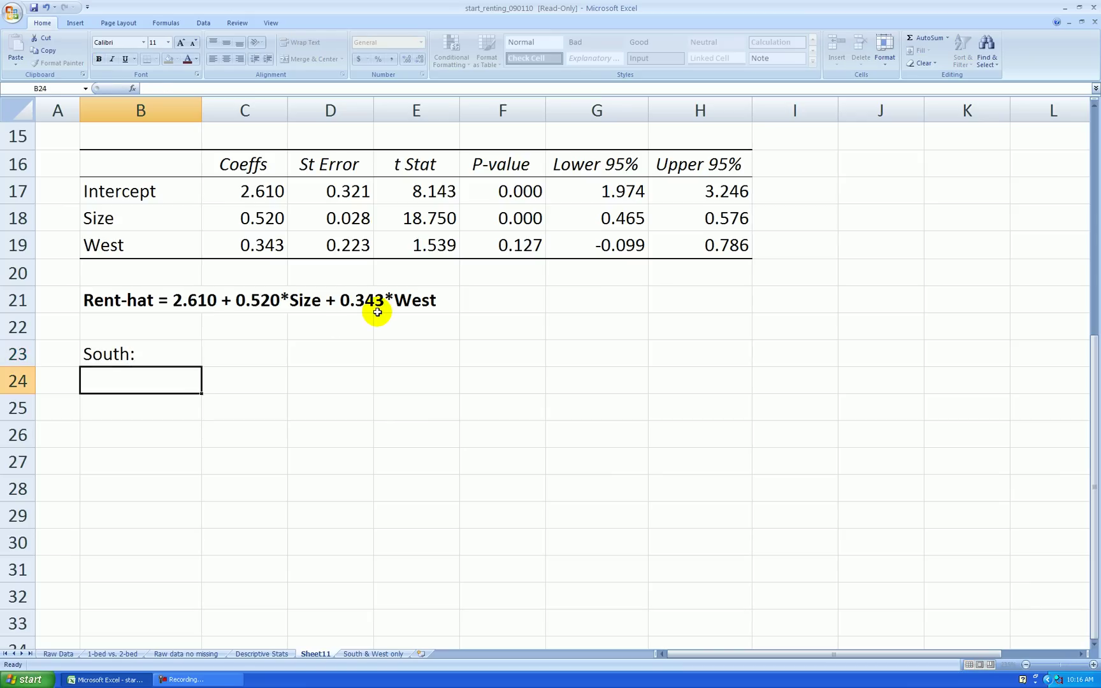
key("Return")
type("Wes")
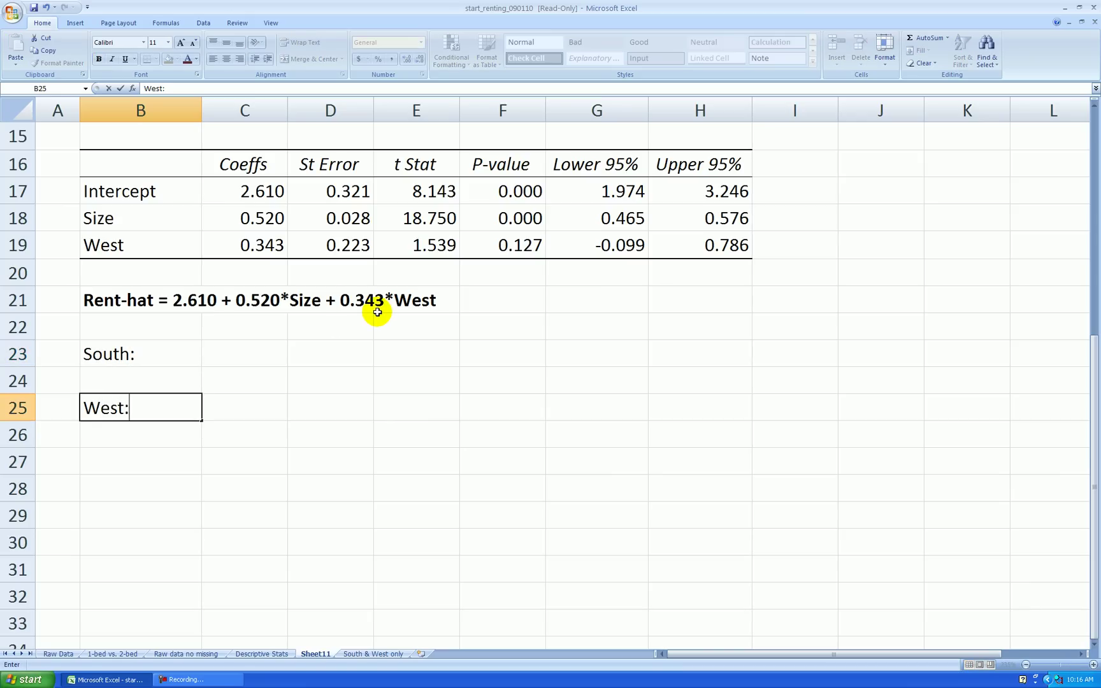
type("t:")
key("Return")
scroll(377, 311, "down", 1)
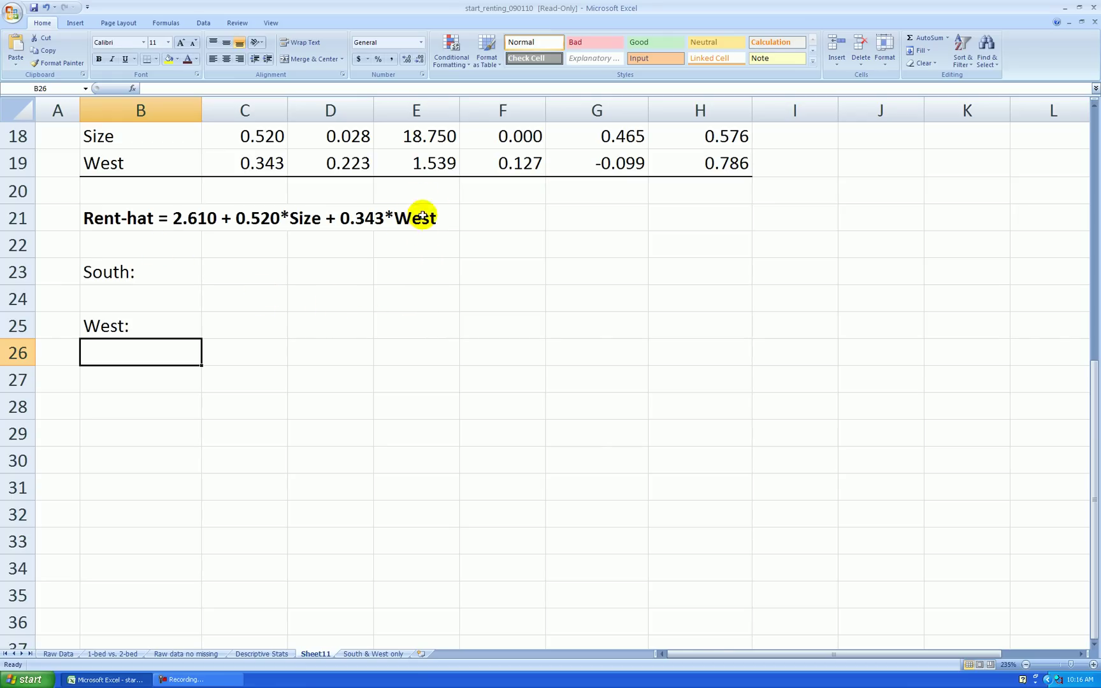
Place the fitted equation beside South: and remove its West term, leaving Rent-hat = 2.610 + 0.520*Size.
left_click(103, 219)
key("ctrl+c")
left_click(216, 270)
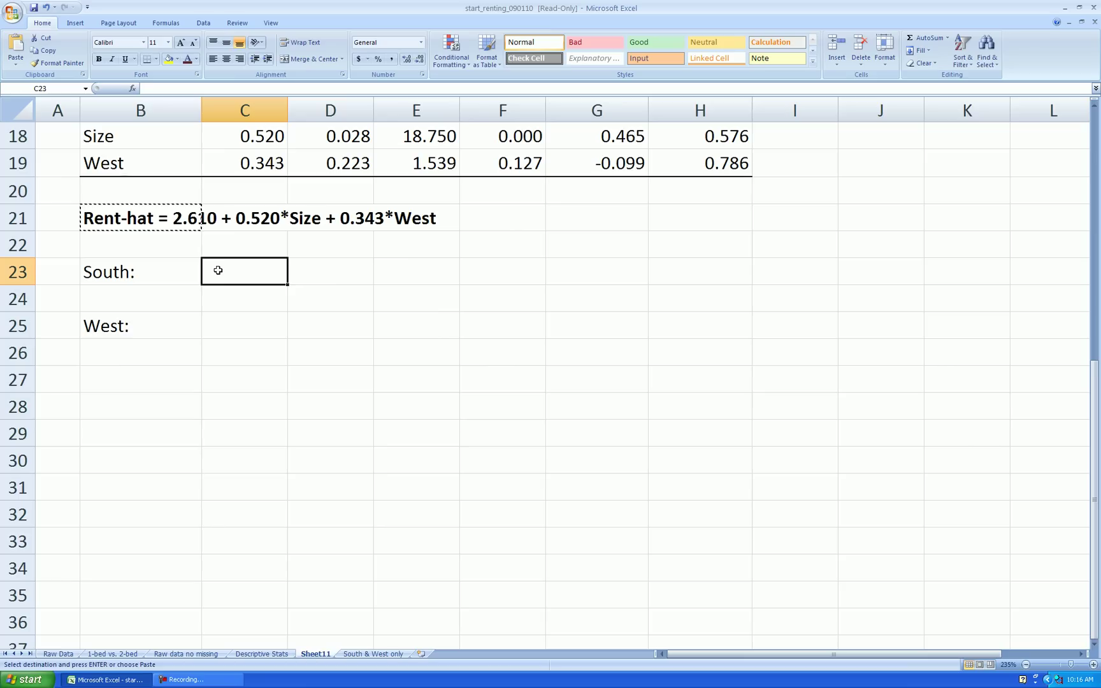
key("ctrl+v")
key("Escape")
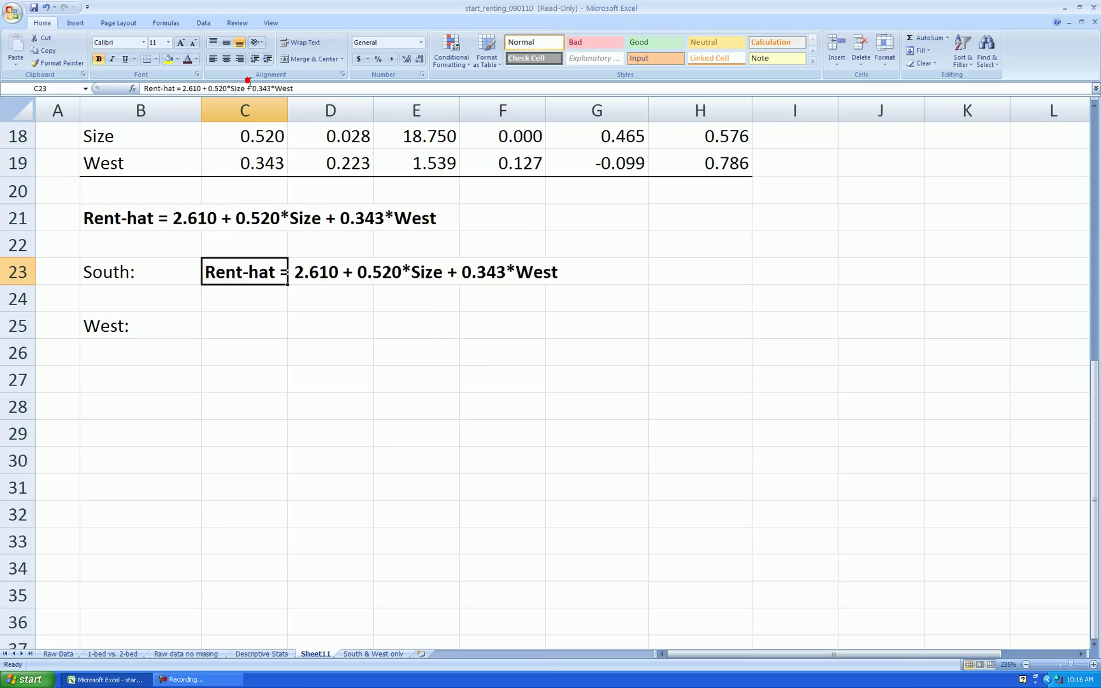
left_click_drag(249, 88, 351, 82)
key("Delete")
key("Return")
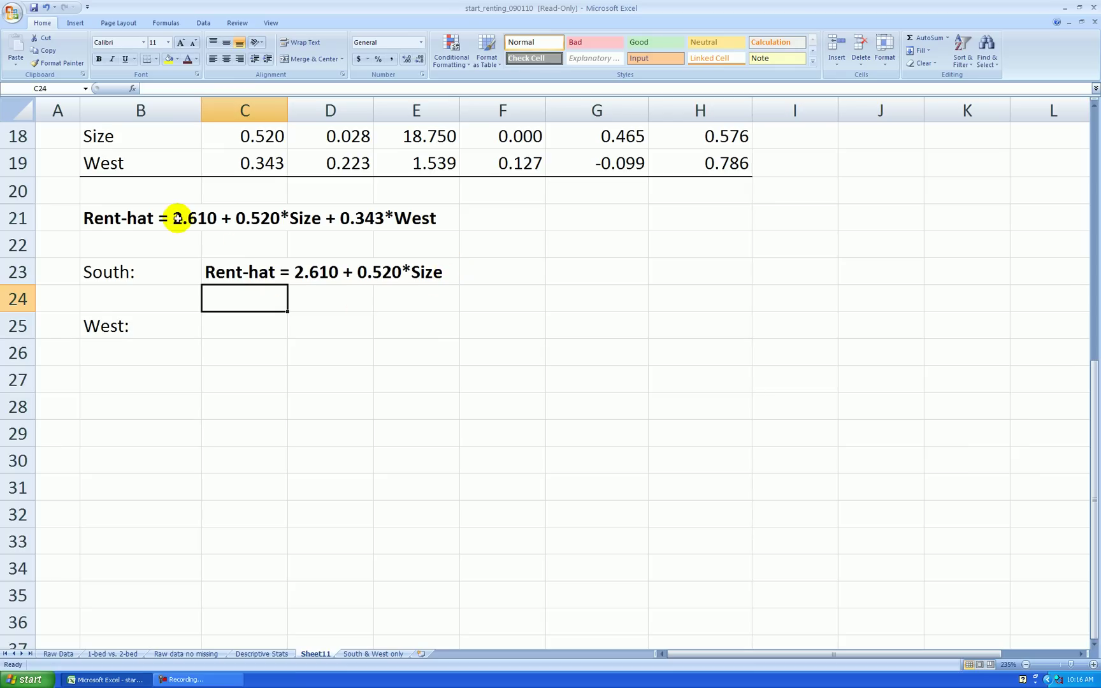
Copy the South equation into the cell beside the West: label.
left_click(390, 357)
left_click(242, 272)
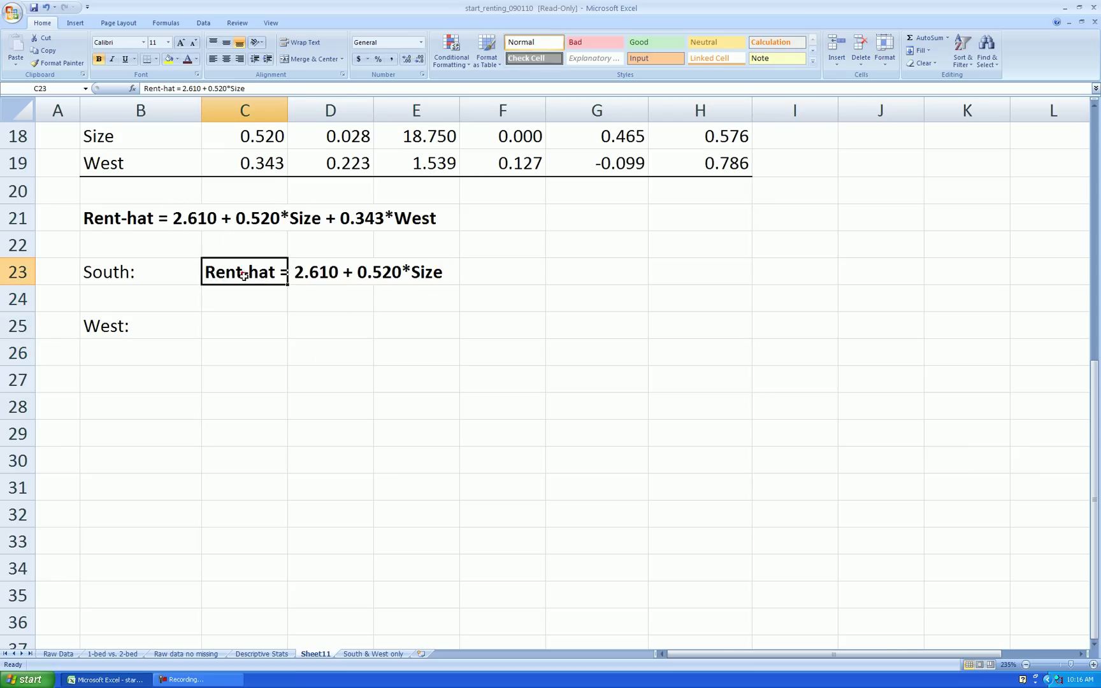
key("ctrl+c")
left_click(246, 326)
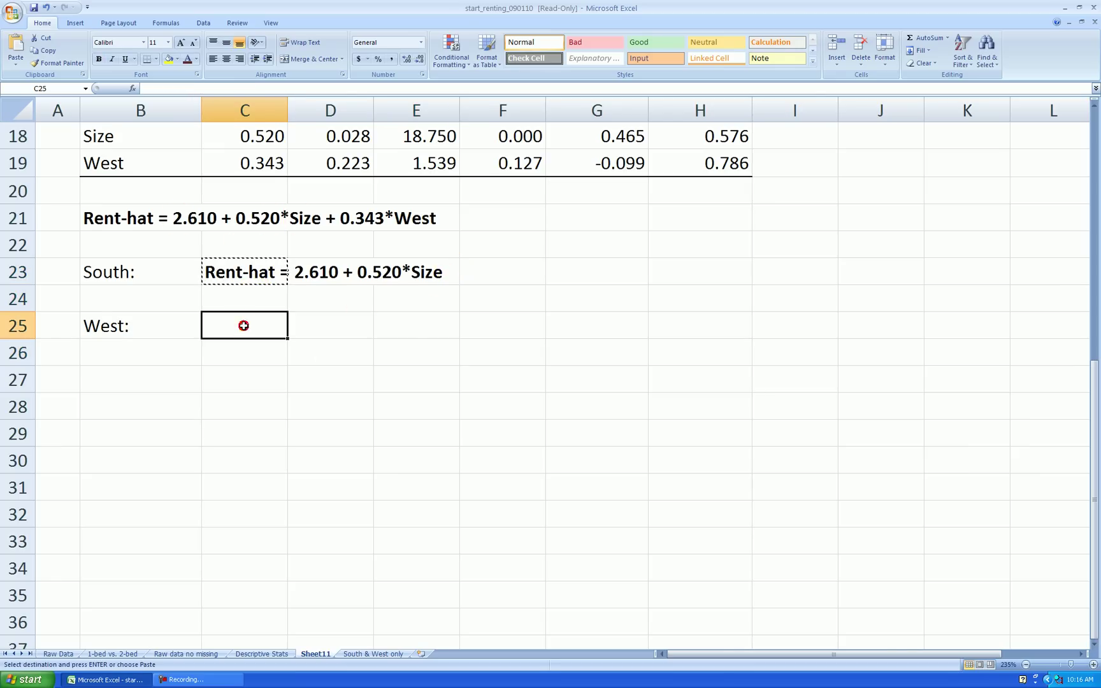
key("ctrl+v")
key("Escape")
left_click(427, 395)
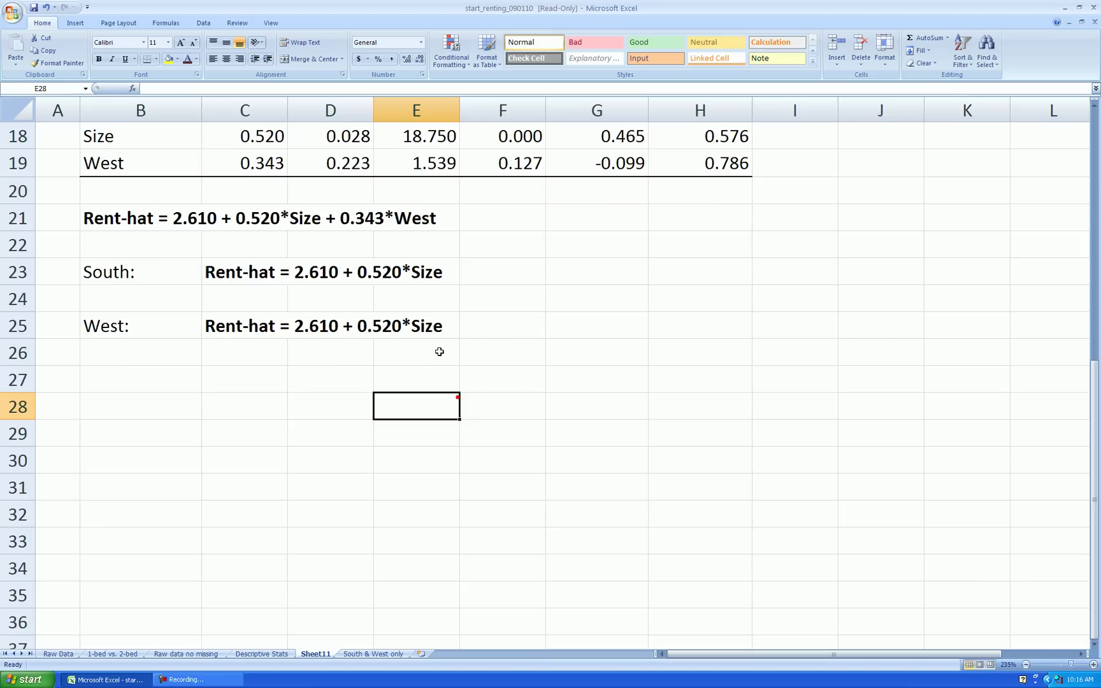
scroll(414, 338, "up", 1)
Compute the West intercept in F25 as =C17+C19, giving 2.954.
left_click(266, 237)
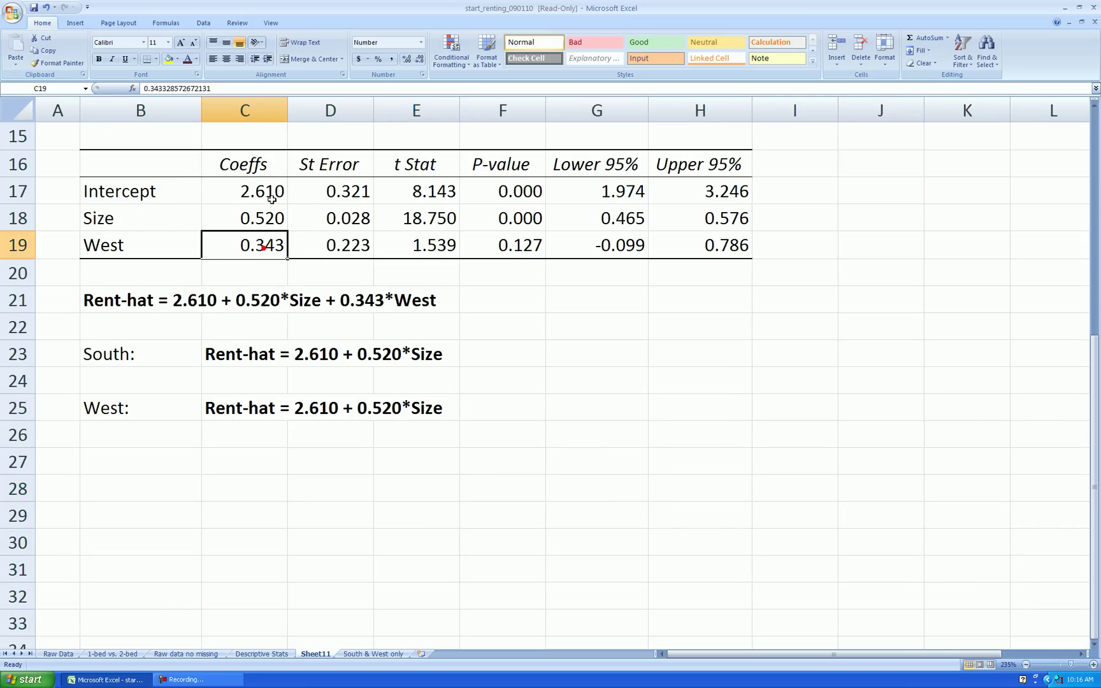
left_click(269, 198)
left_click(265, 239)
left_click(265, 193)
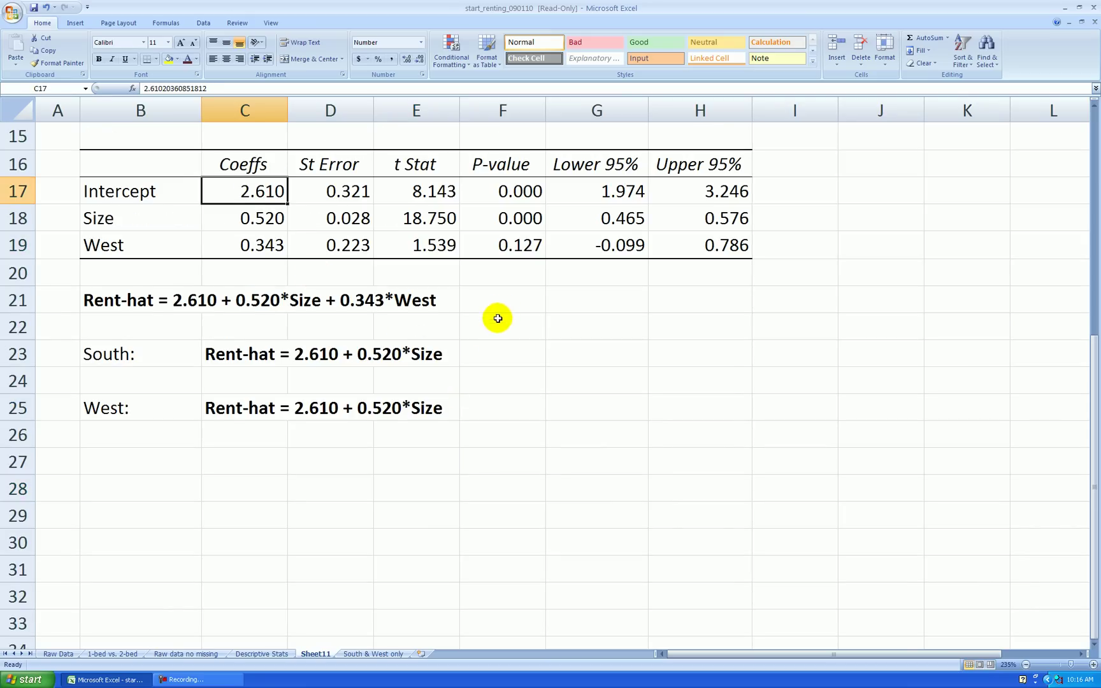
left_click(505, 406)
type("=")
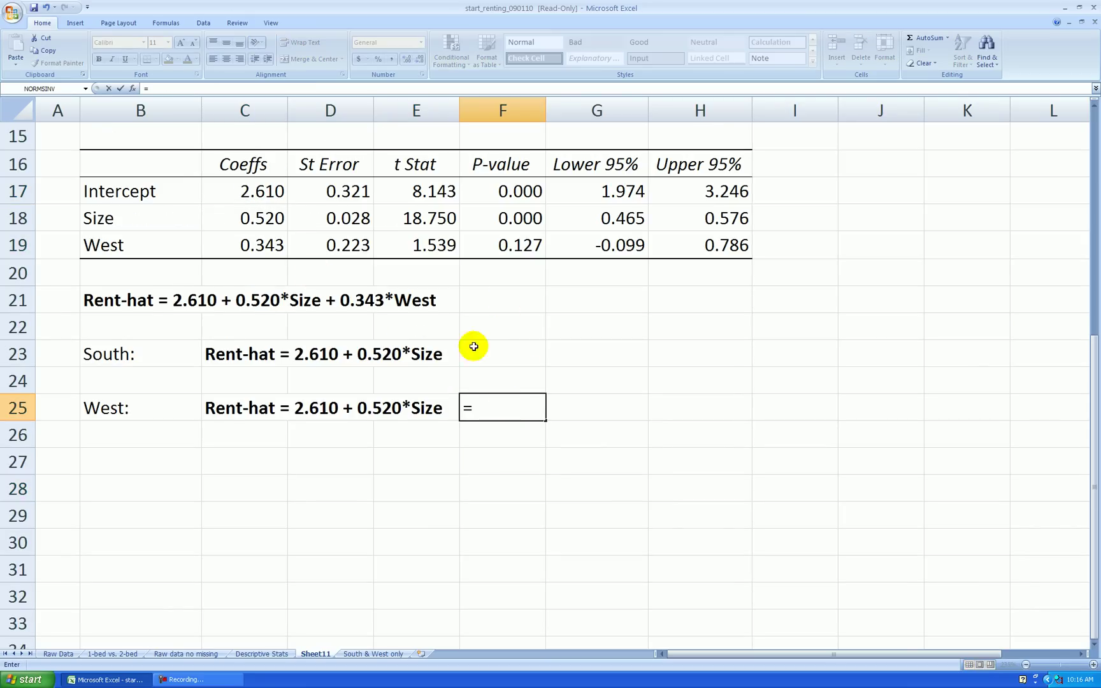
left_click(265, 192)
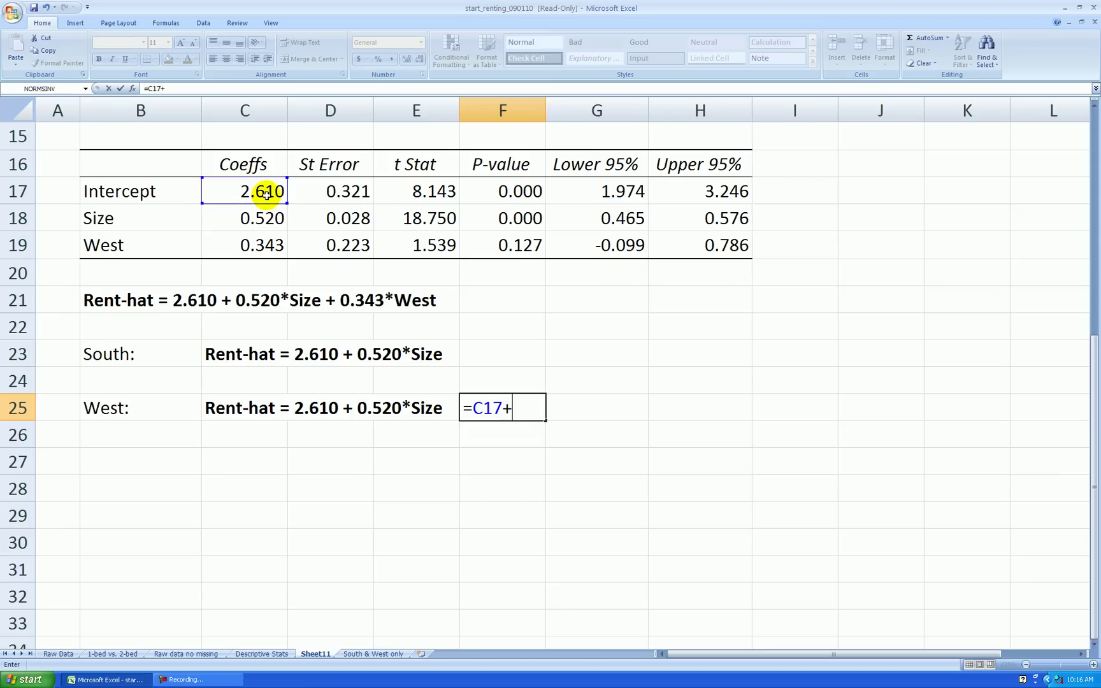
type("+")
left_click(265, 244)
key("Return")
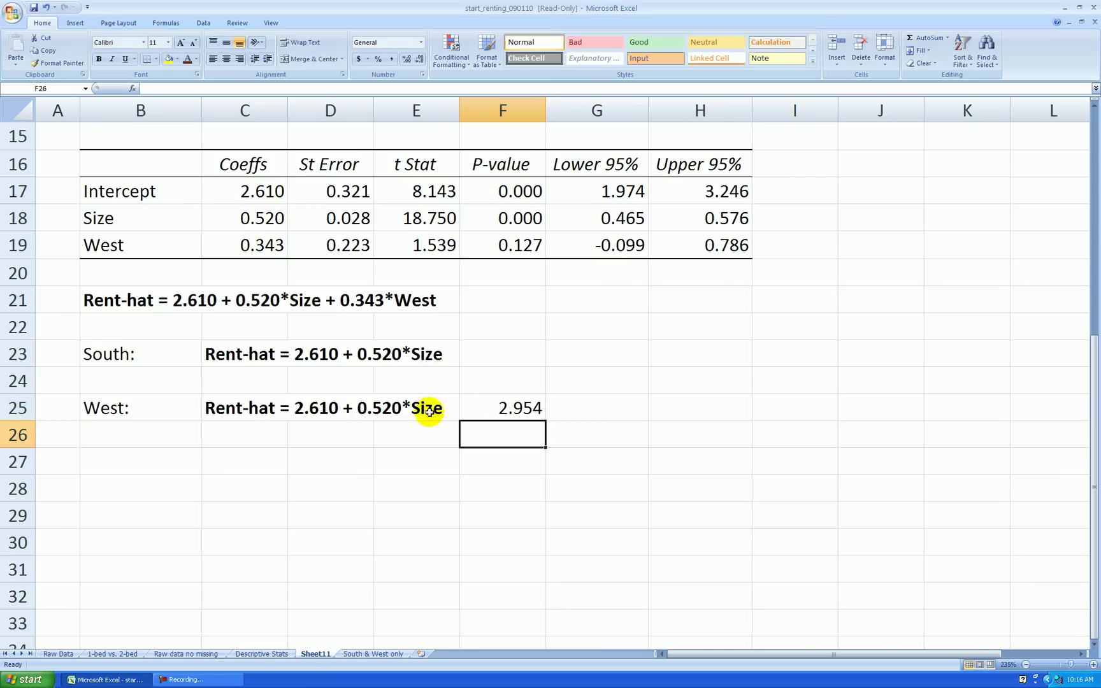
Change the West equation's intercept to 2.954 and clear the helper cell F25.
left_click(236, 410)
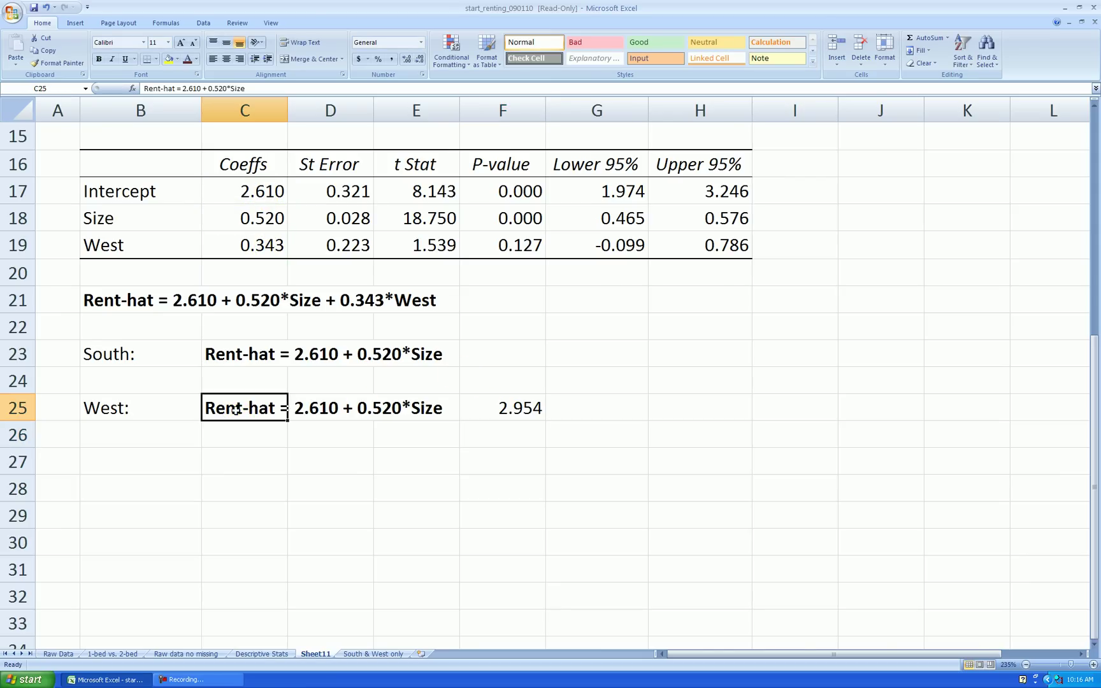
left_click(199, 88)
key("BackSpace")
key("BackSpace")
key("BackSpace")
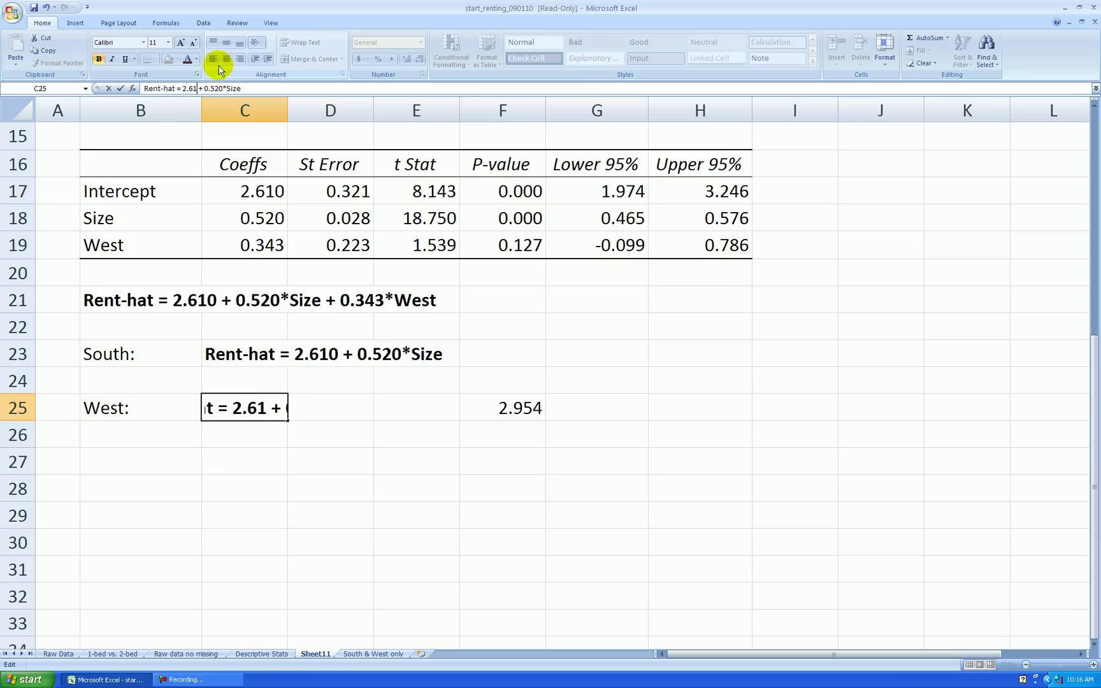
type("954")
key("Return")
left_click(514, 413)
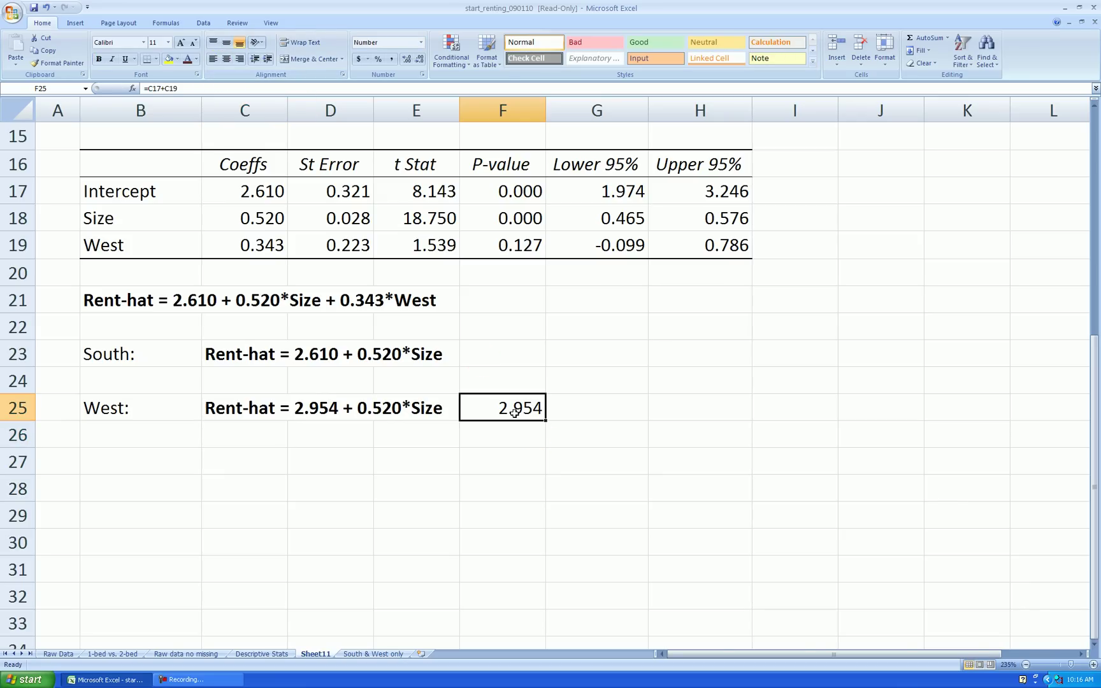
key("Delete")
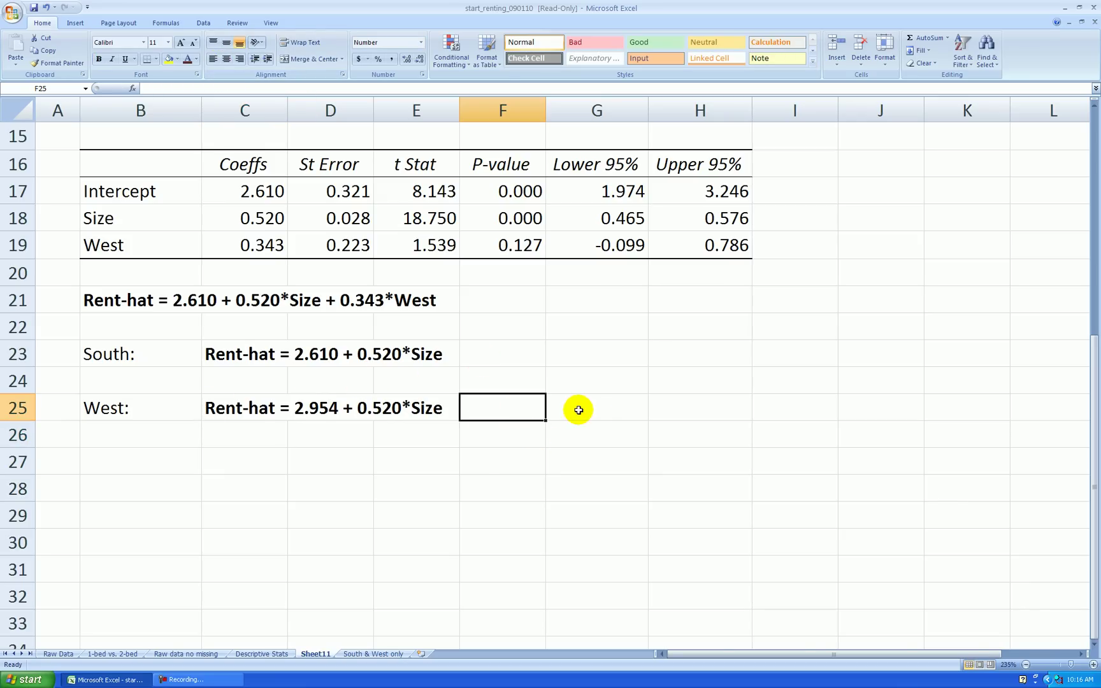
left_click(595, 440)
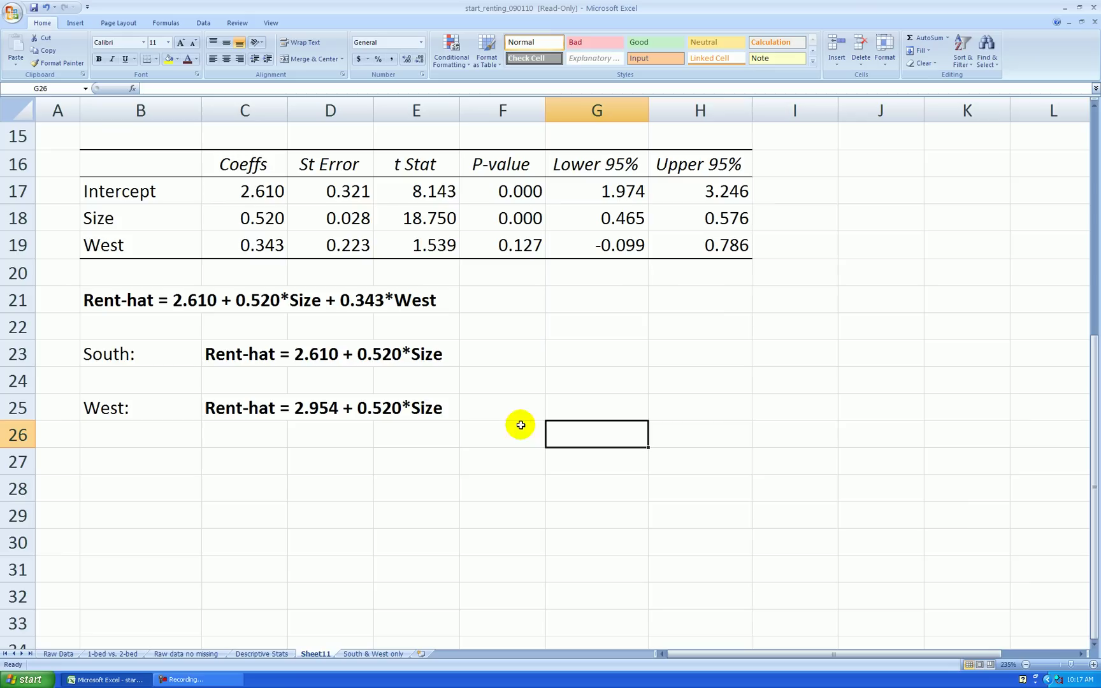
left_click(503, 249)
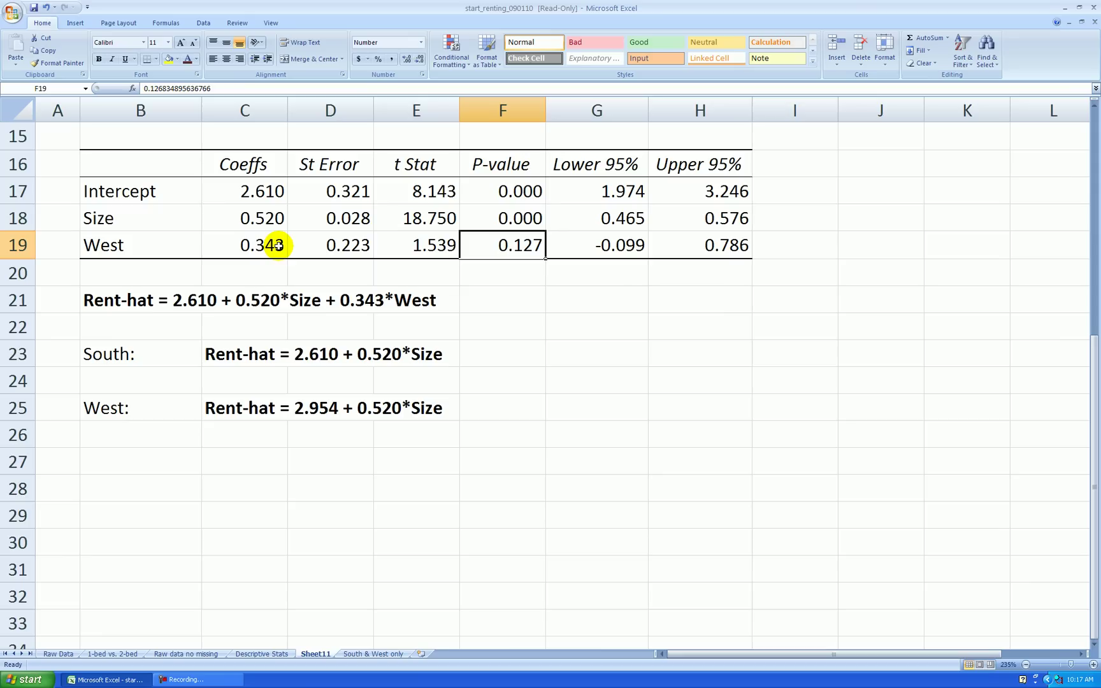
left_click(279, 246)
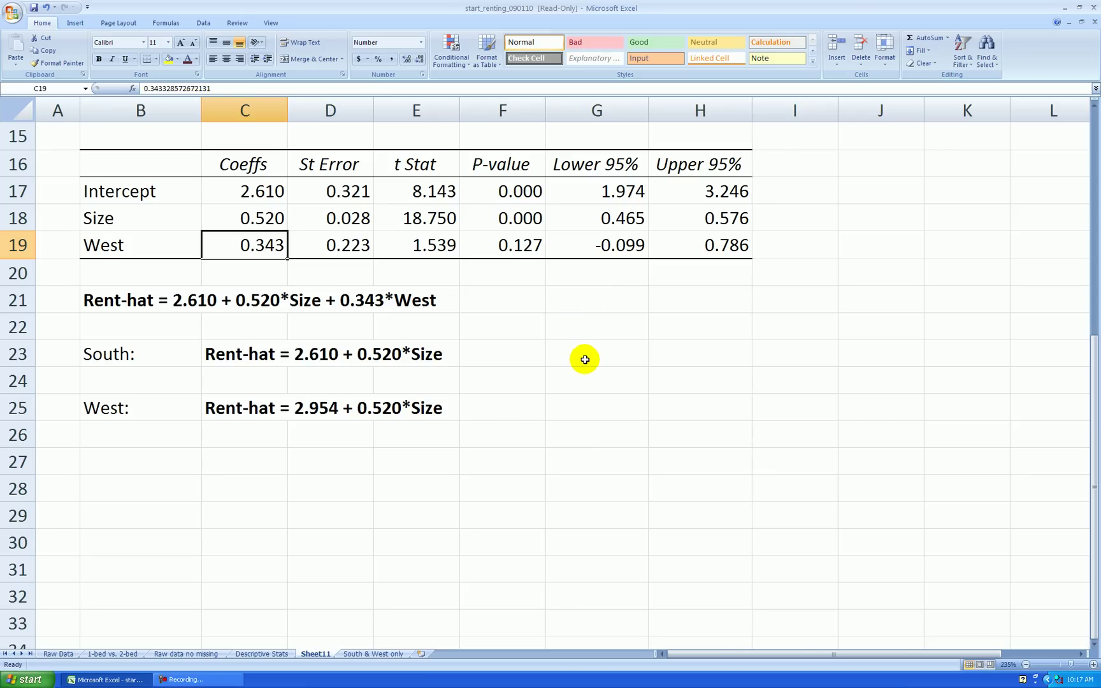
left_click(526, 246)
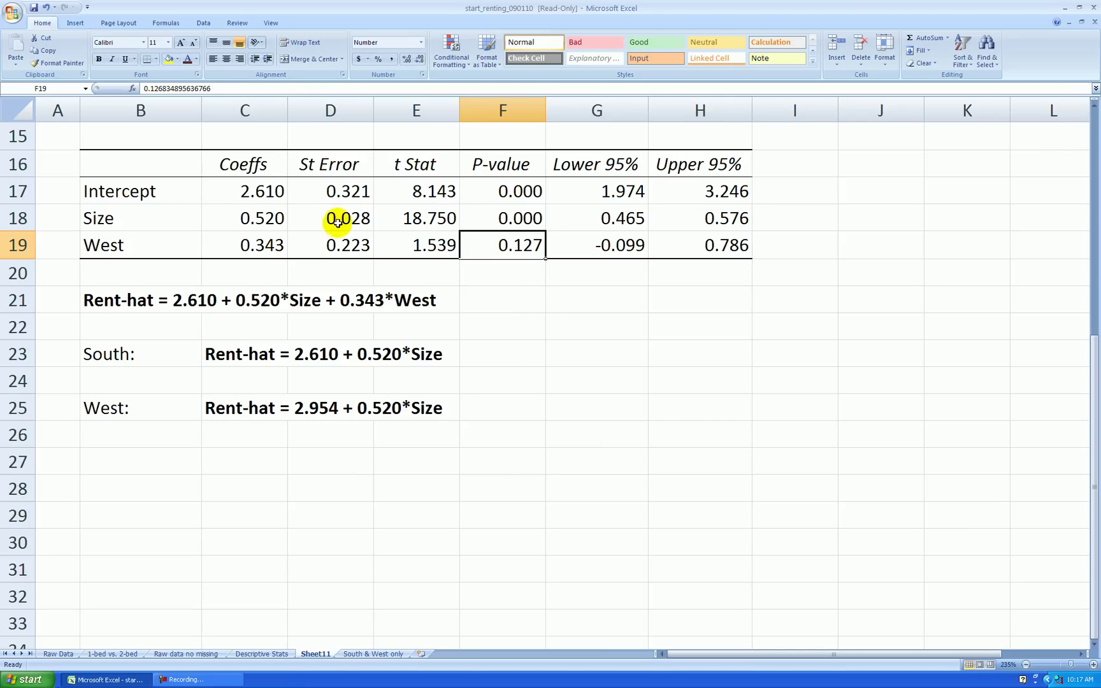
left_click(501, 220)
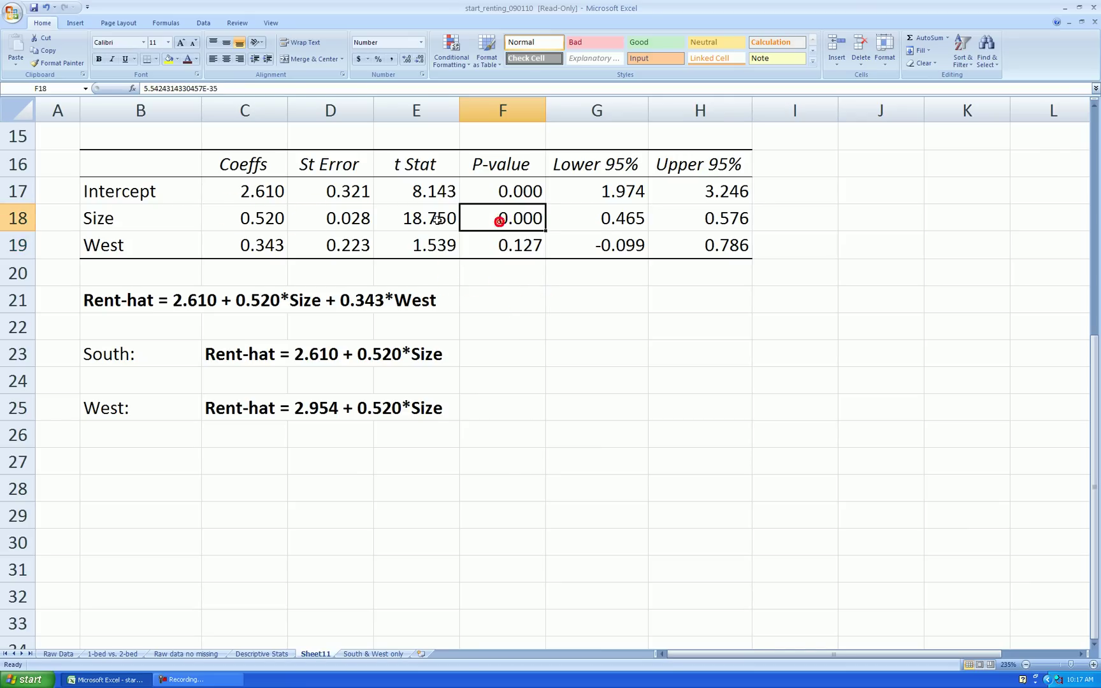
left_click(430, 218)
left_click(513, 221)
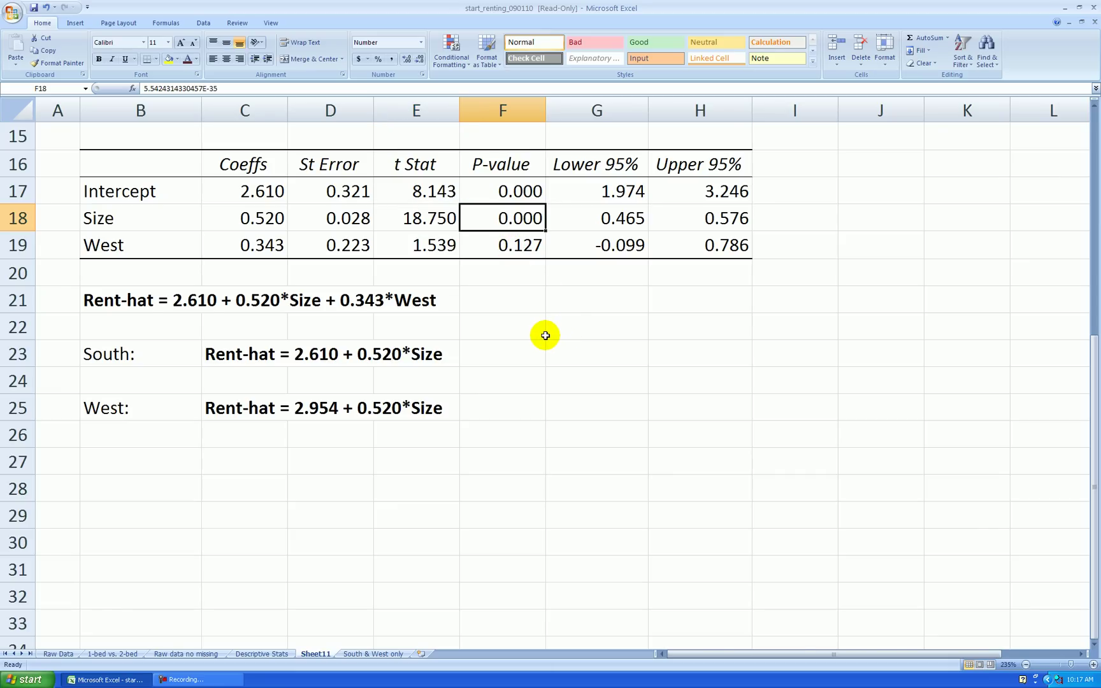
scroll(545, 336, "up", 4)
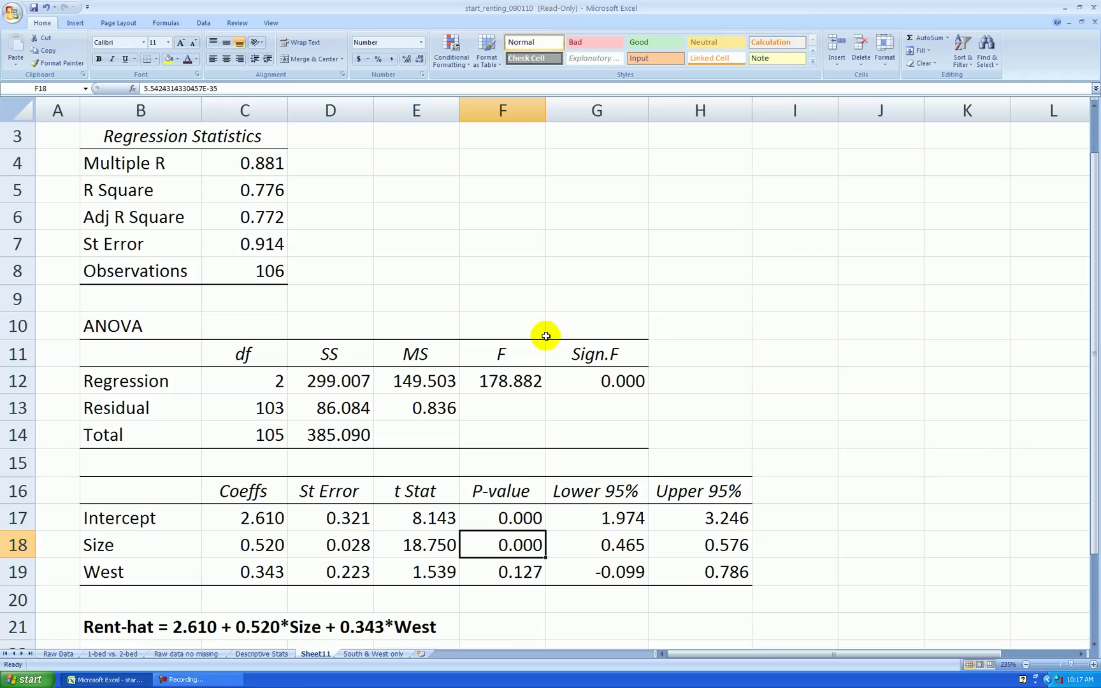
left_click(269, 194)
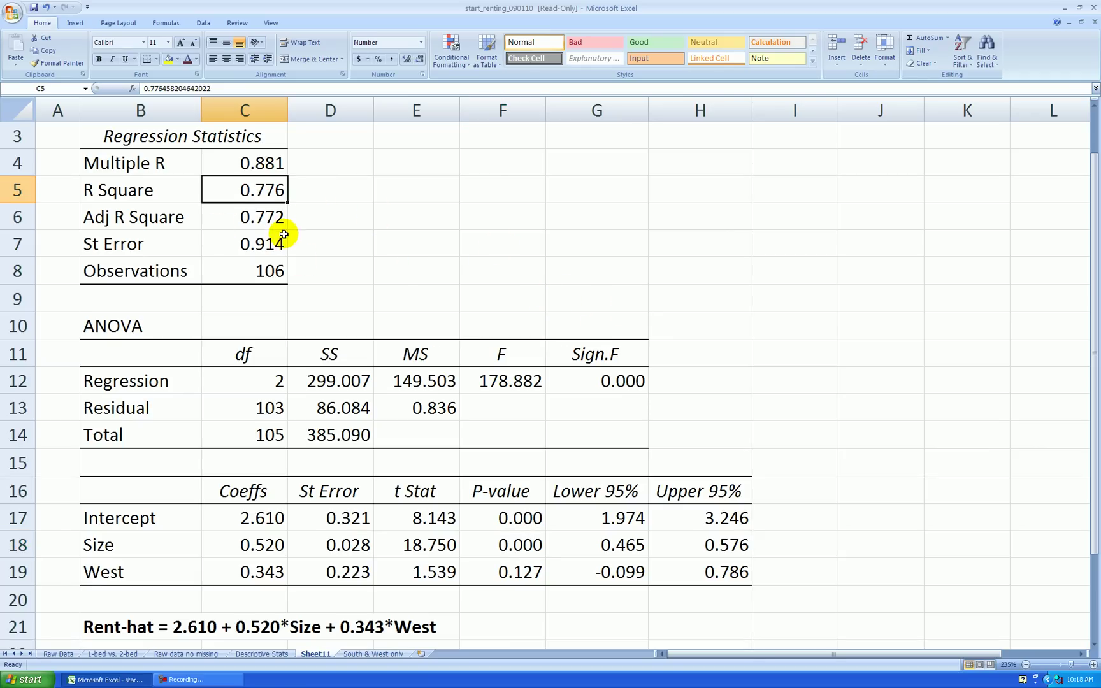
scroll(369, 293, "down", 3)
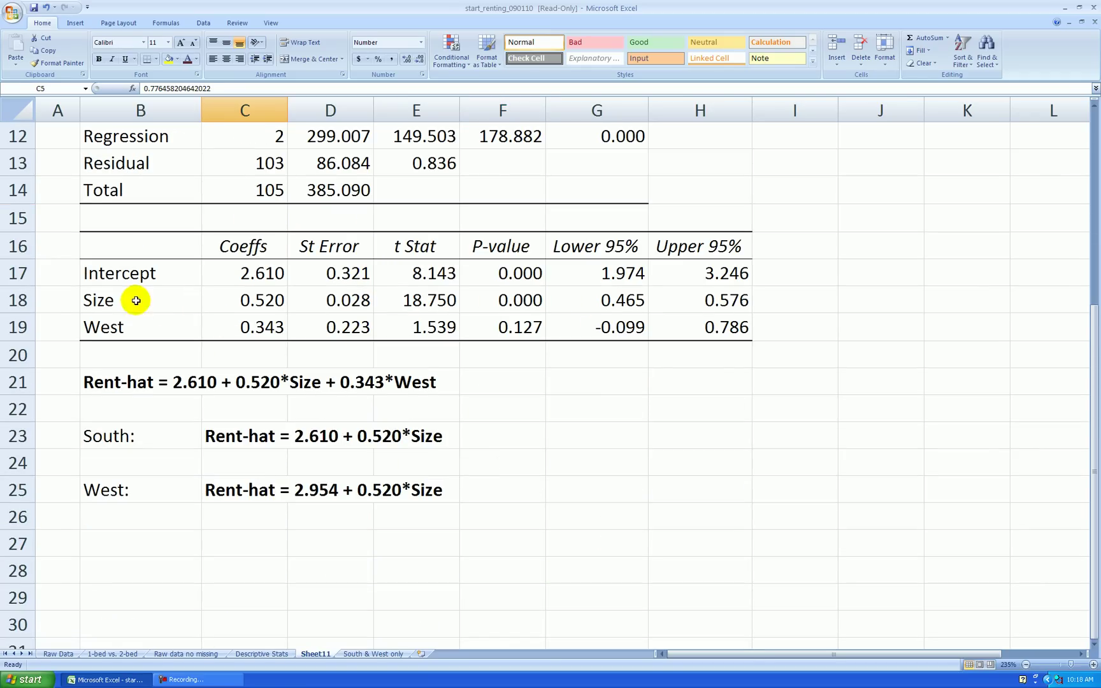
left_click_drag(140, 300, 140, 322)
scroll(380, 216, "up", 4)
left_click(255, 273)
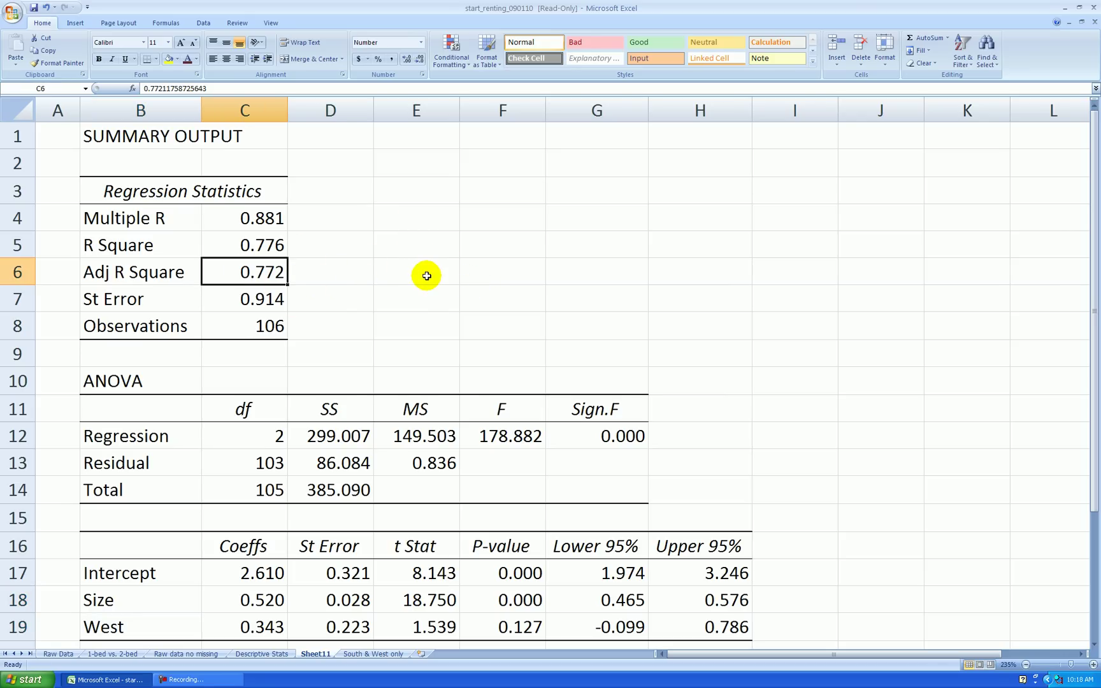
scroll(425, 267, "down", 2)
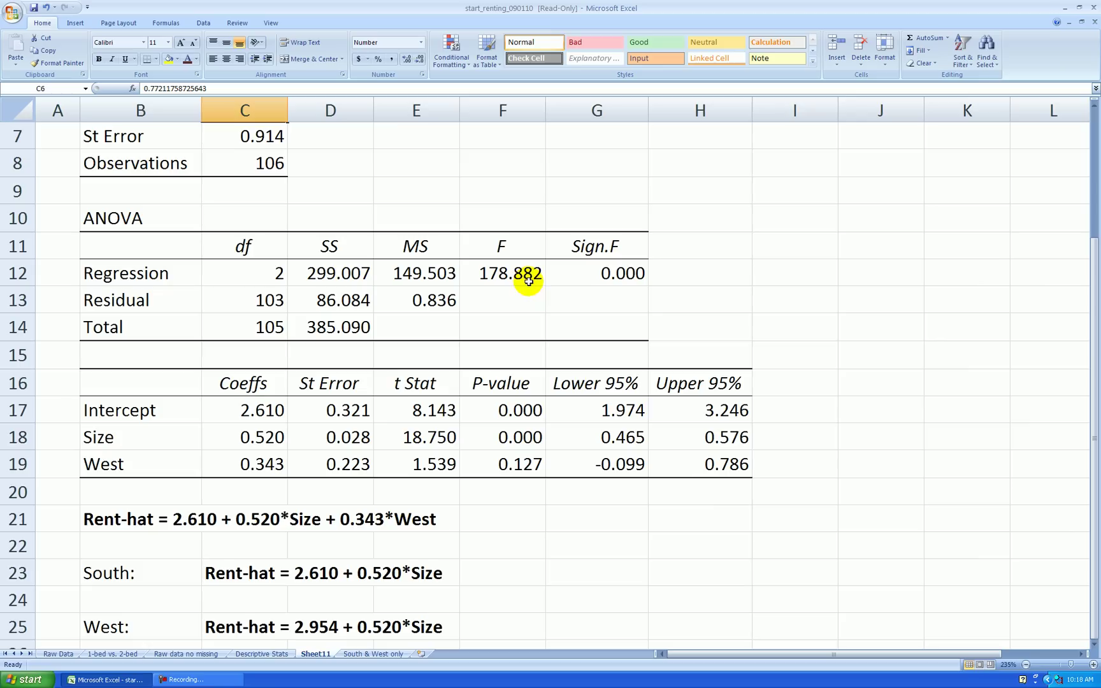
scroll(719, 277, "up", 2)
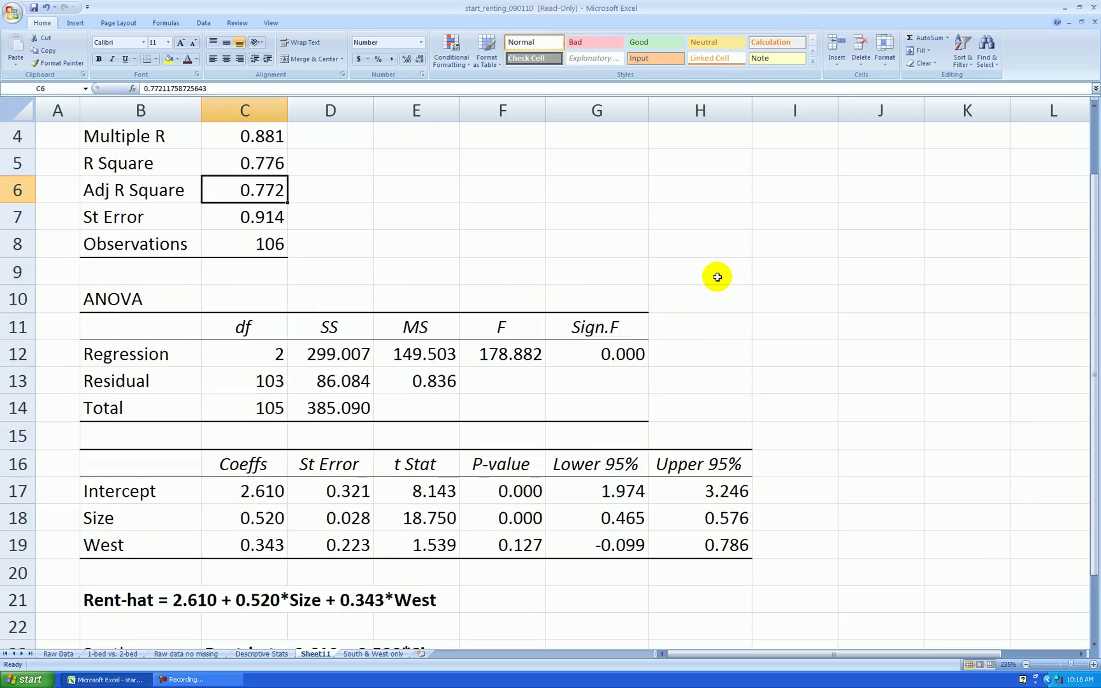
left_click(268, 300)
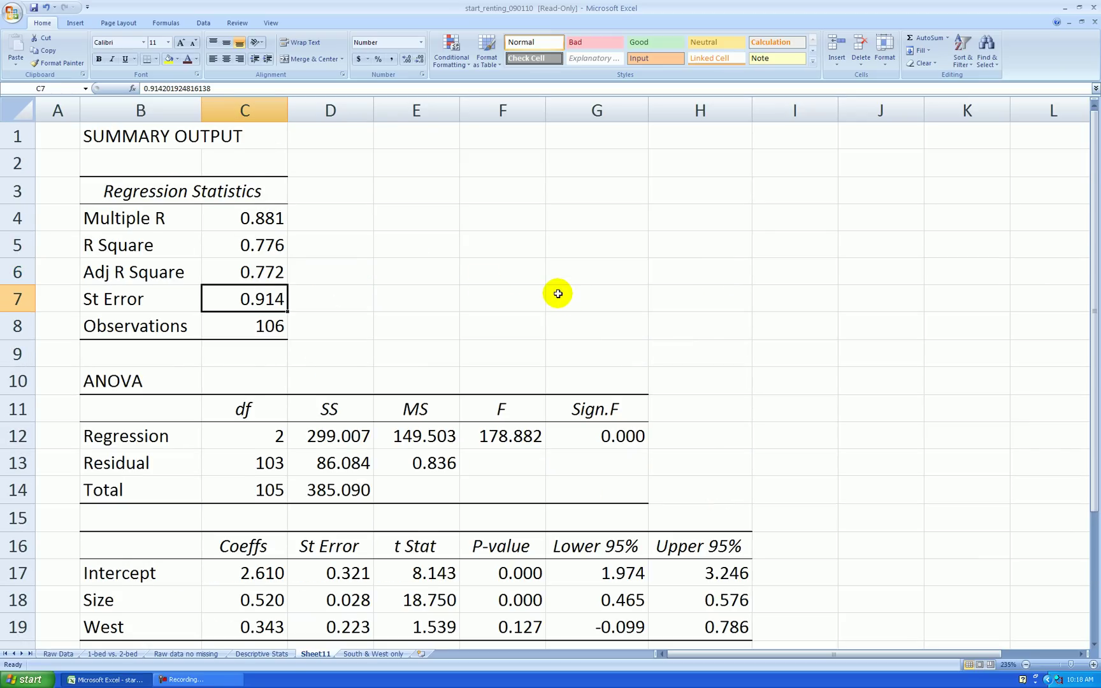
scroll(558, 292, "down", 1)
scroll(548, 293, "down", 2)
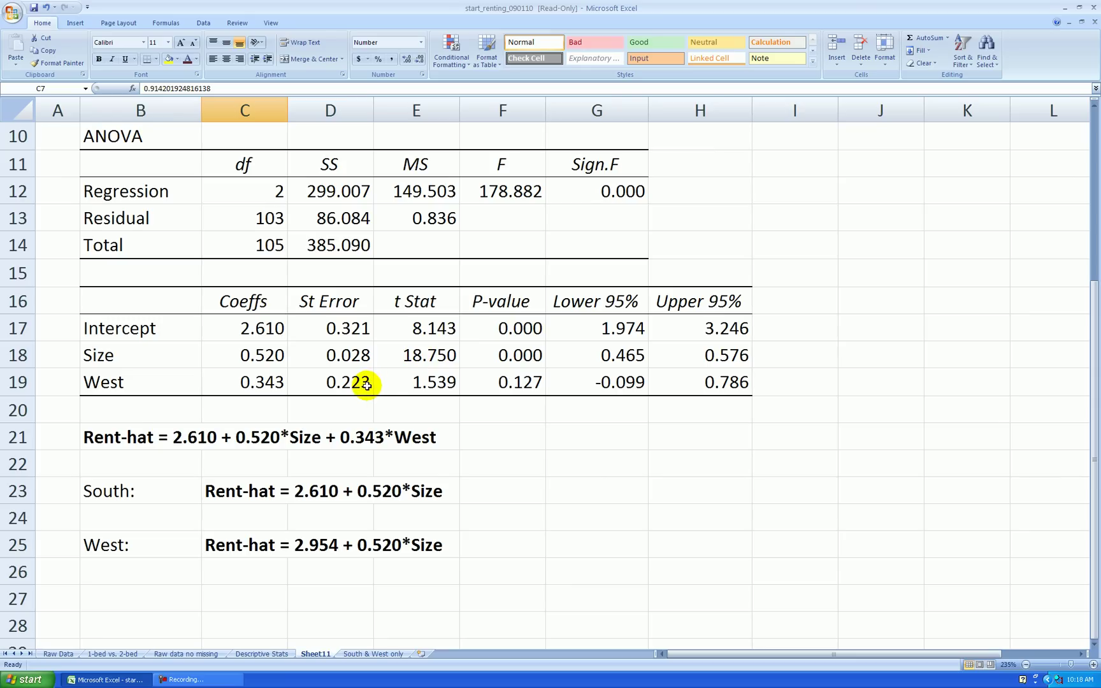
scroll(365, 384, "up", 3)
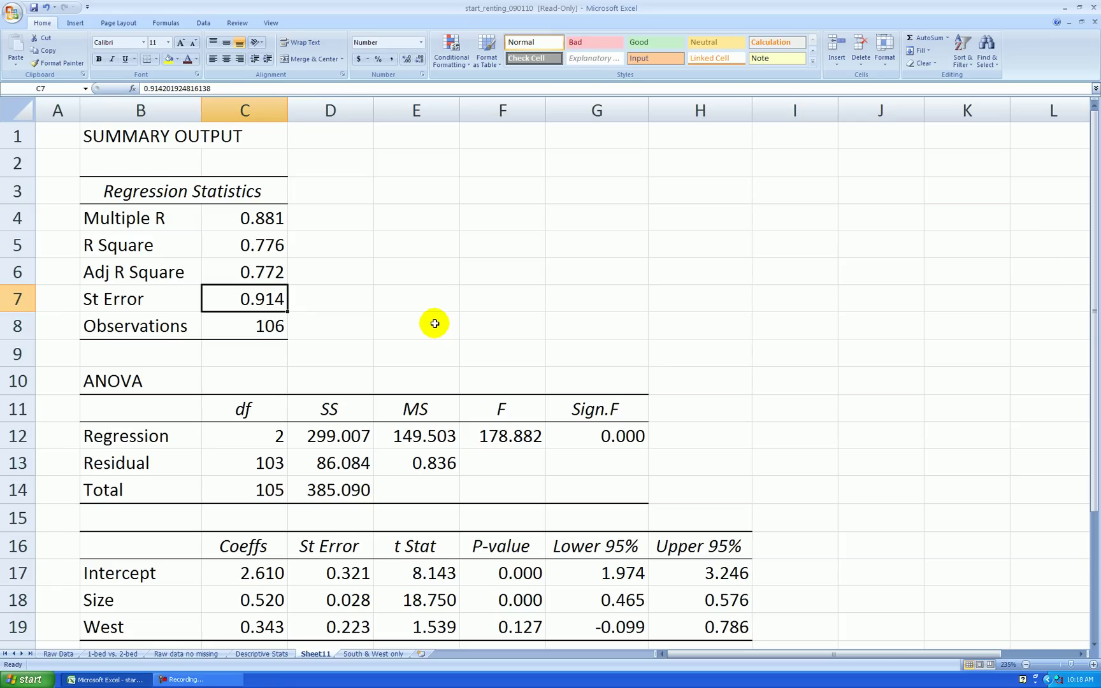
scroll(435, 324, "down", 3)
left_click(515, 383)
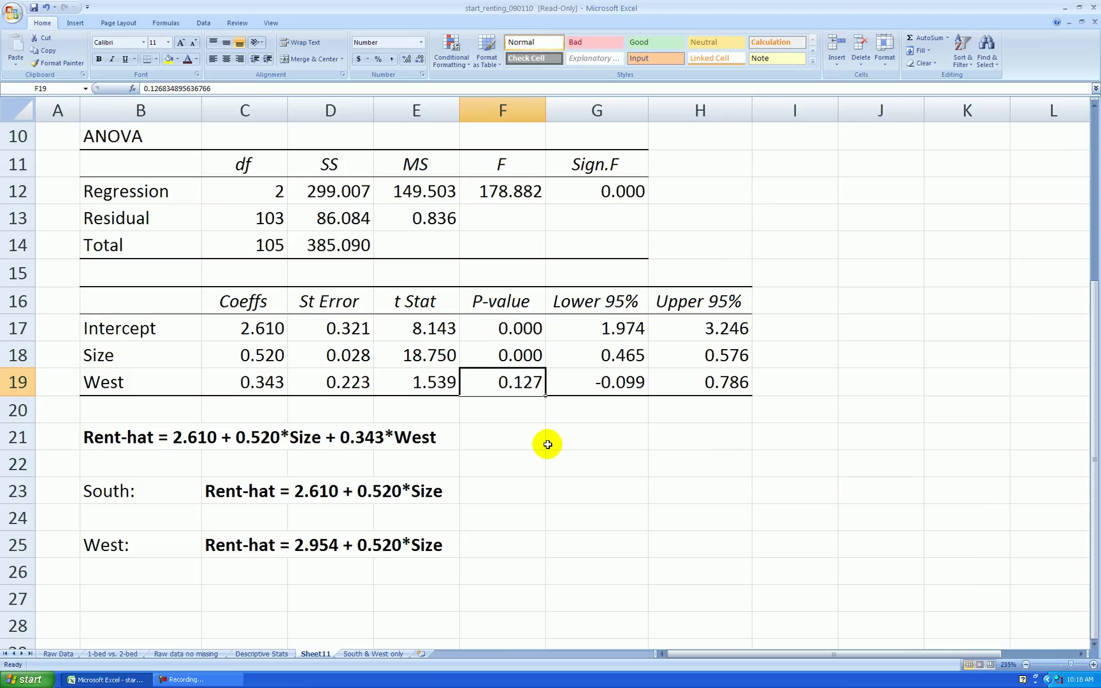
scroll(357, 274, "up", 3)
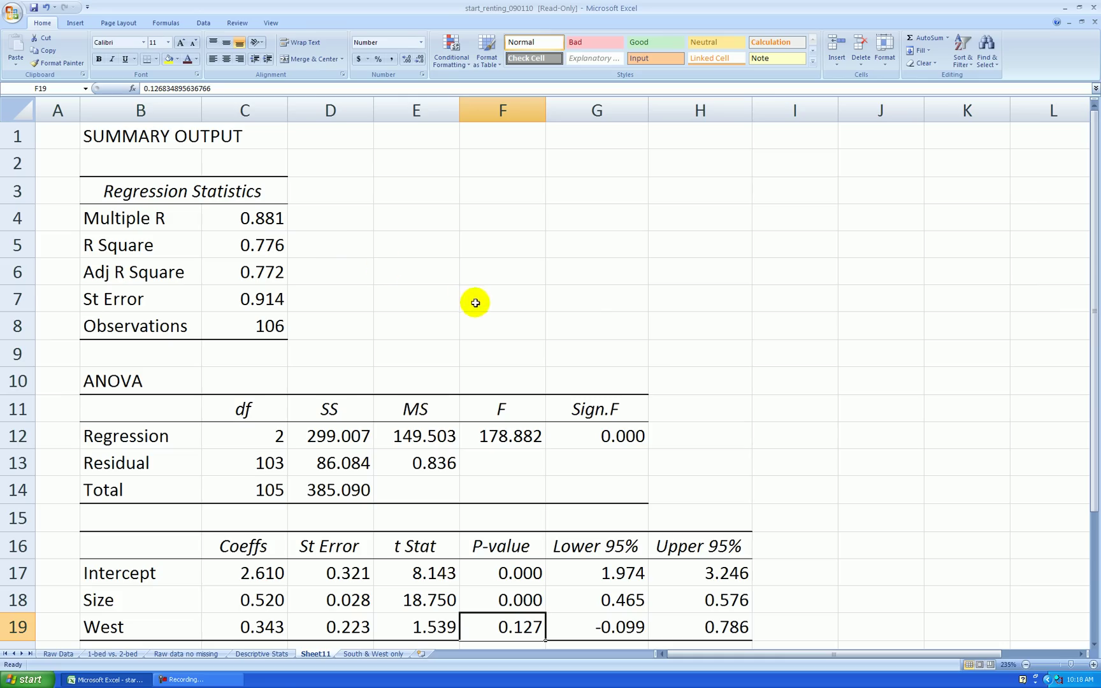
scroll(477, 308, "down", 6)
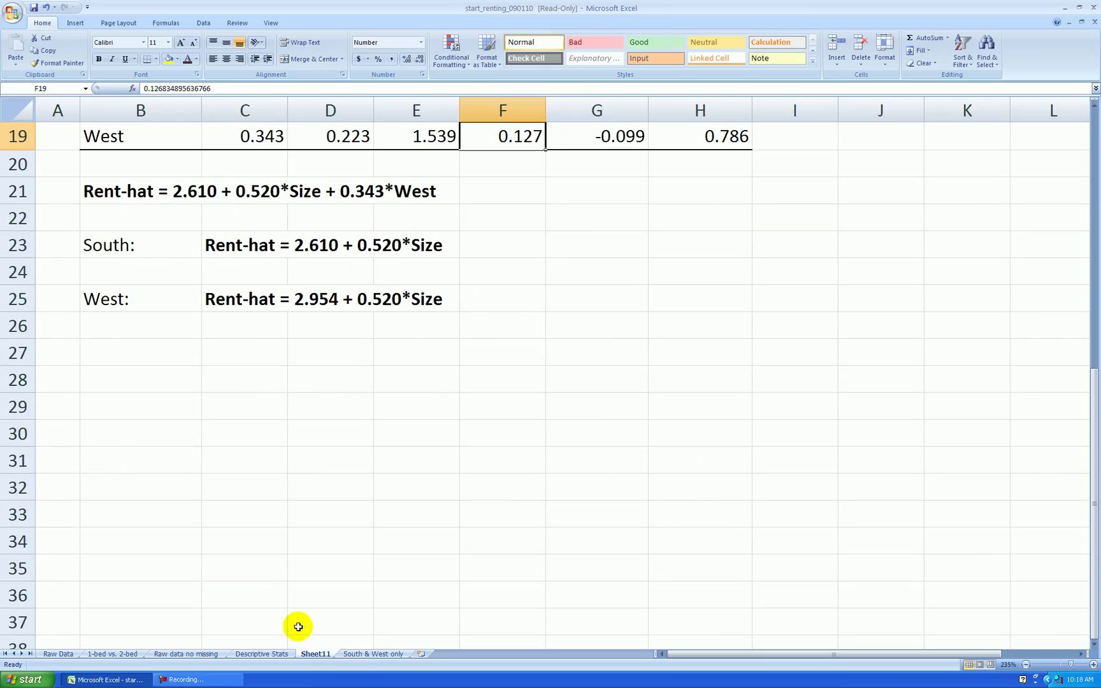
Switch to the 'South & West only' sheet and return to the top of the rent data and scatter chart.
left_click(361, 655)
scroll(622, 459, "up", 20)
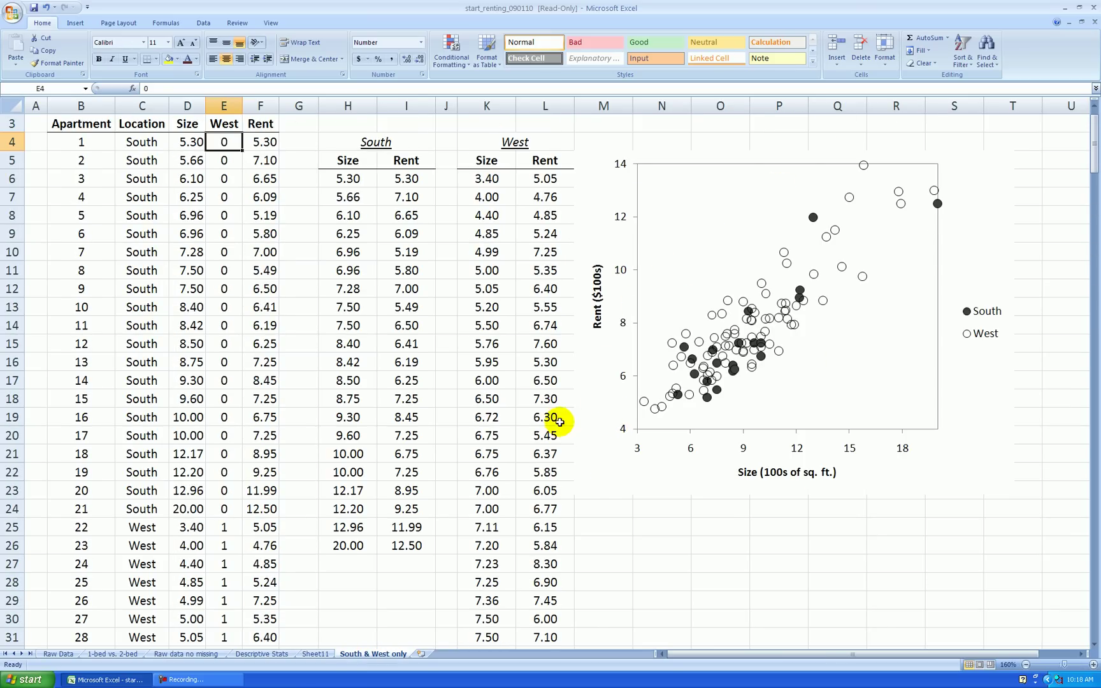
scroll(557, 422, "up", 1)
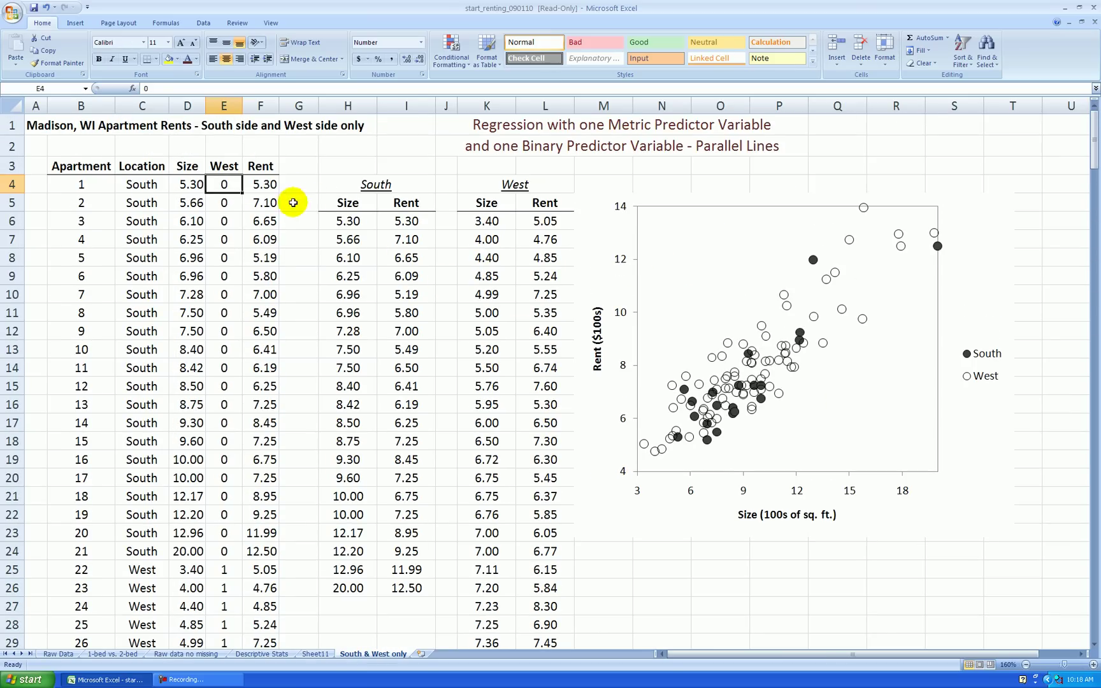